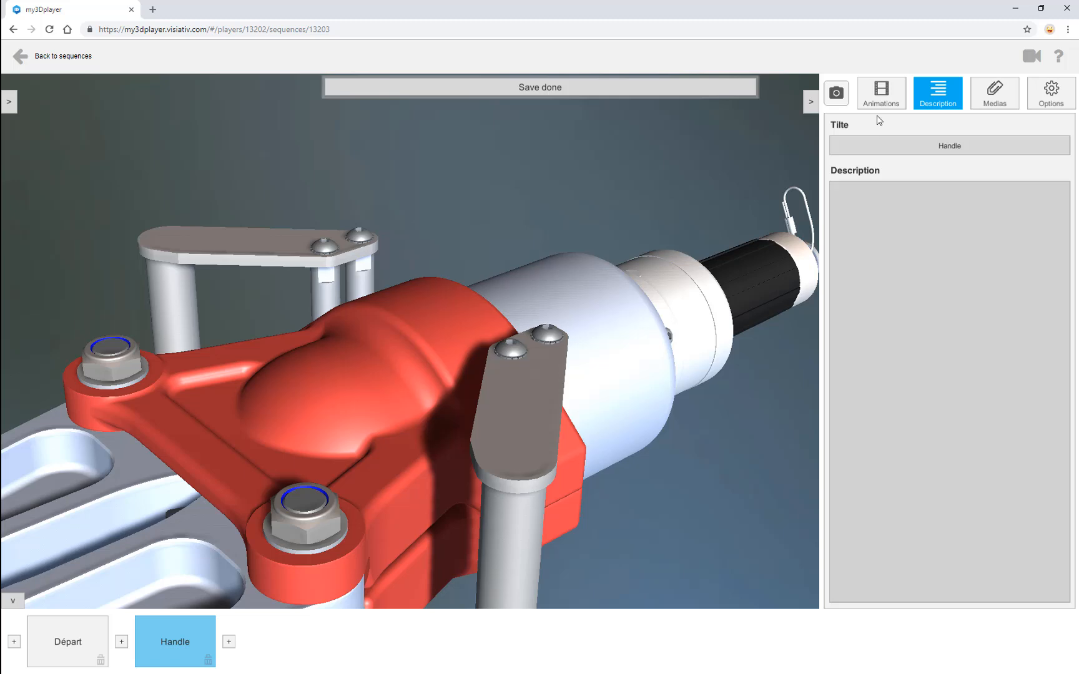
Open the Handle sequence's animation settings, go through the rotation, transparency and blink types, and choose Translation
{"action": "left_click", "coordinate": [890, 94]}
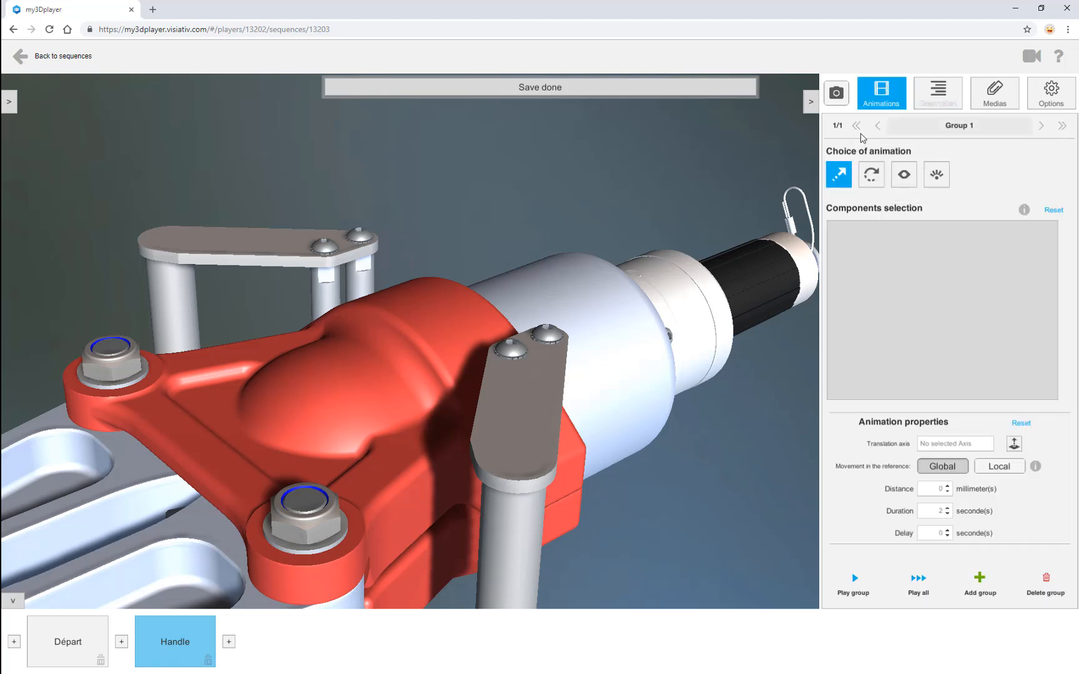
{"action": "left_click", "coordinate": [880, 177]}
{"action": "left_click", "coordinate": [905, 174]}
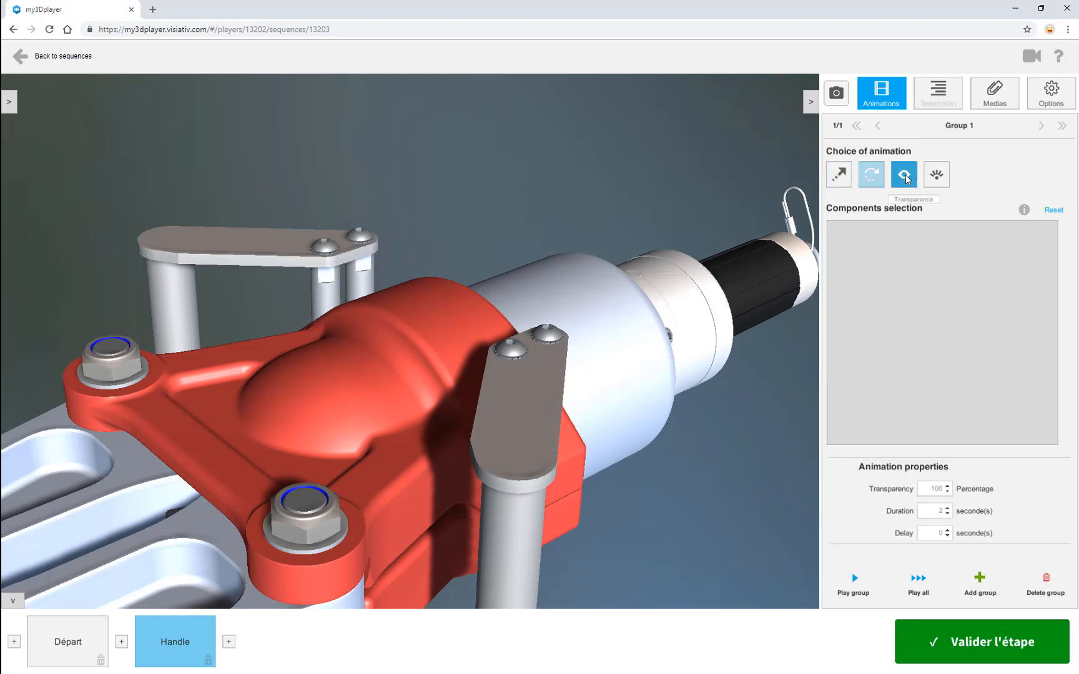
{"action": "left_click", "coordinate": [940, 174]}
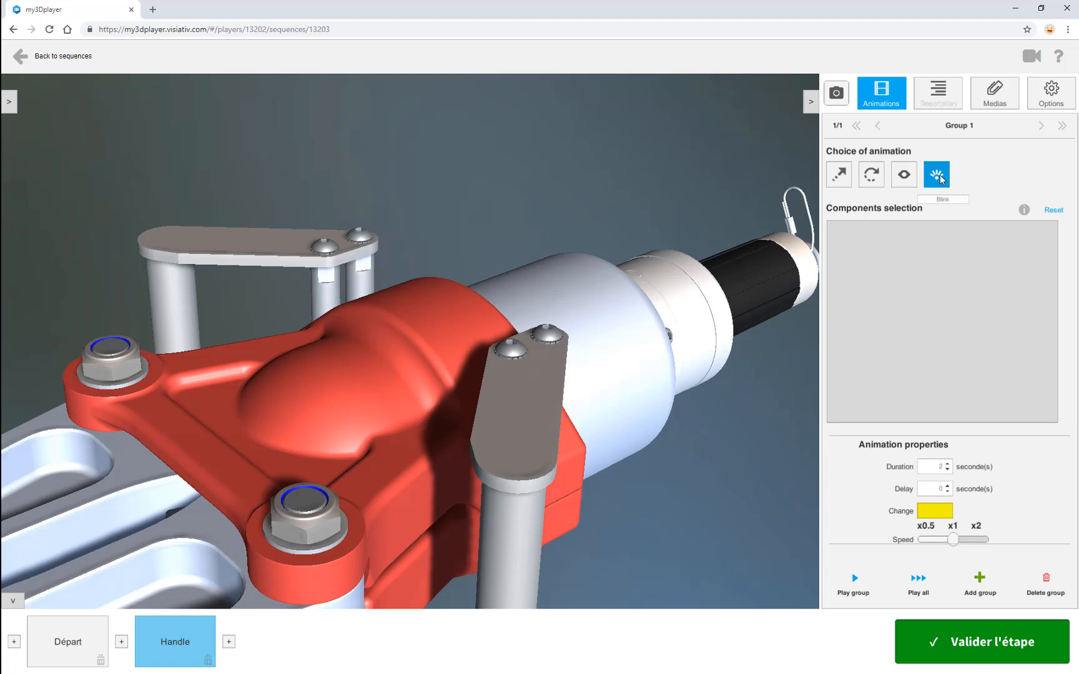
{"action": "left_click", "coordinate": [843, 174]}
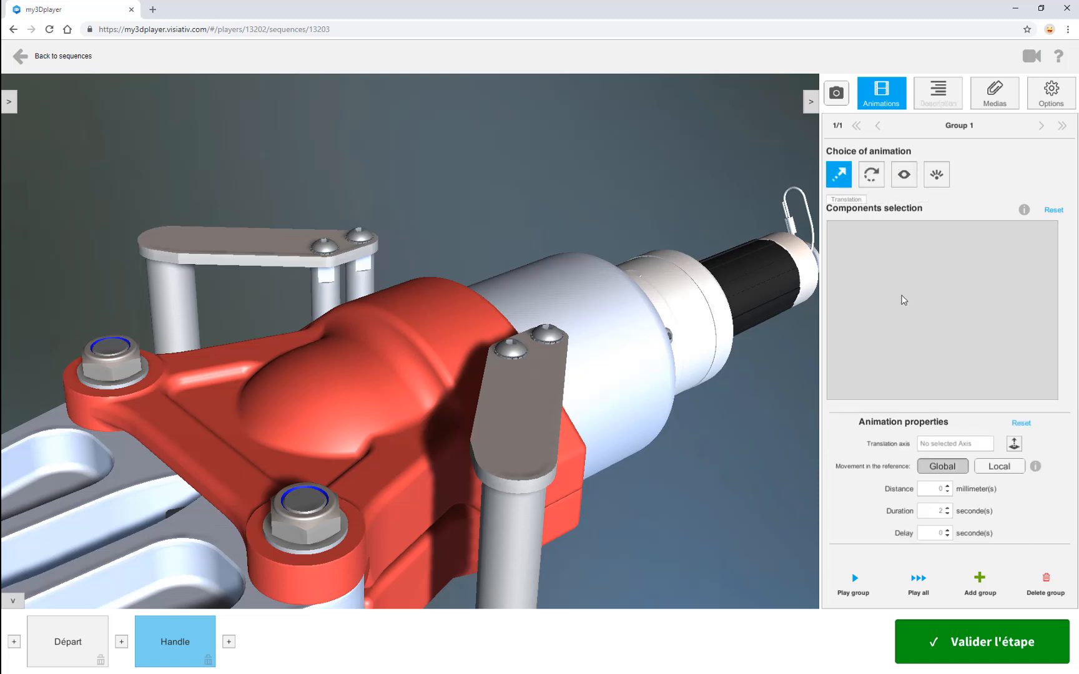
Select the four handle mounting screws and Pivot Pin Lock Nut1 as the components of Group 1
{"action": "type", "text": "2"}
{"action": "left_click", "coordinate": [552, 340]}
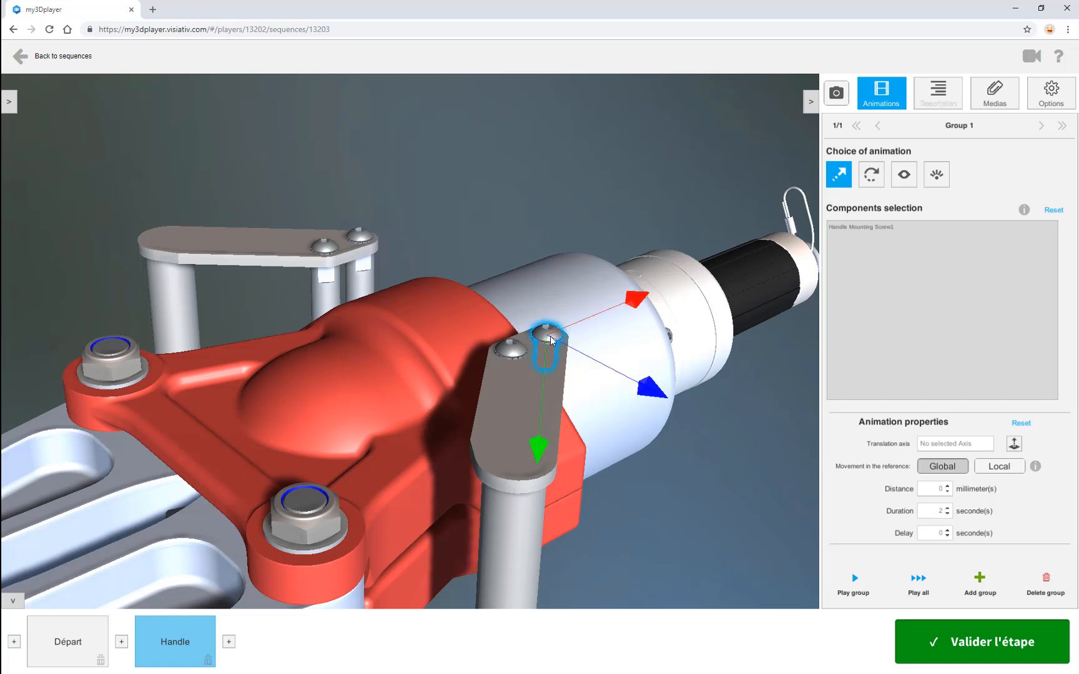
{"action": "left_click", "coordinate": [517, 353]}
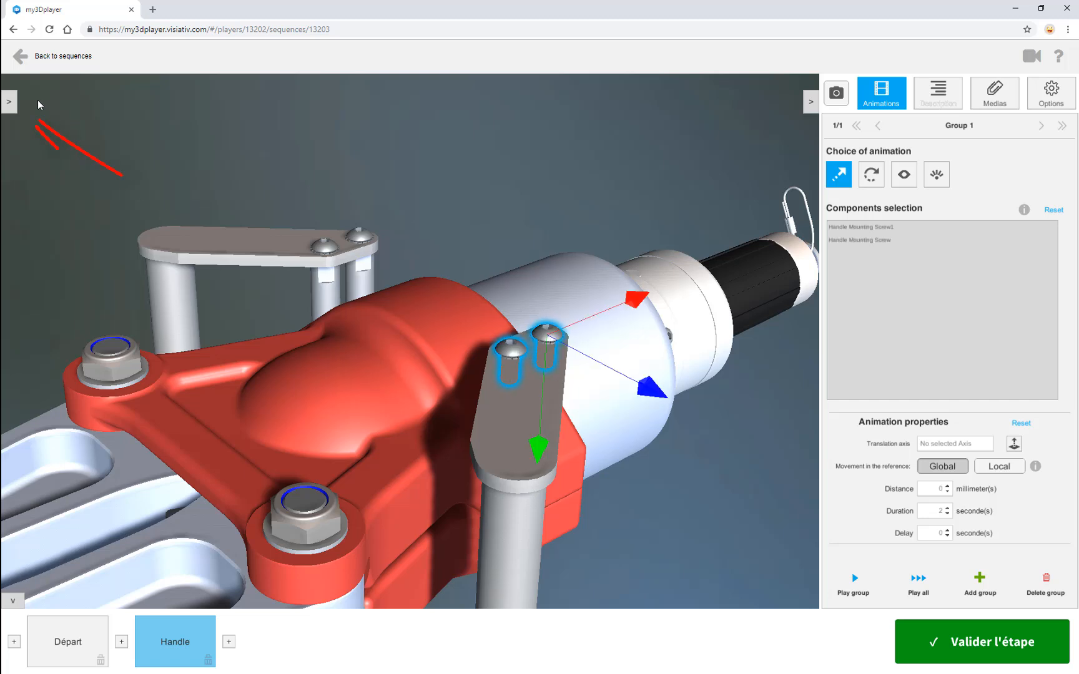
{"action": "left_click", "coordinate": [9, 104]}
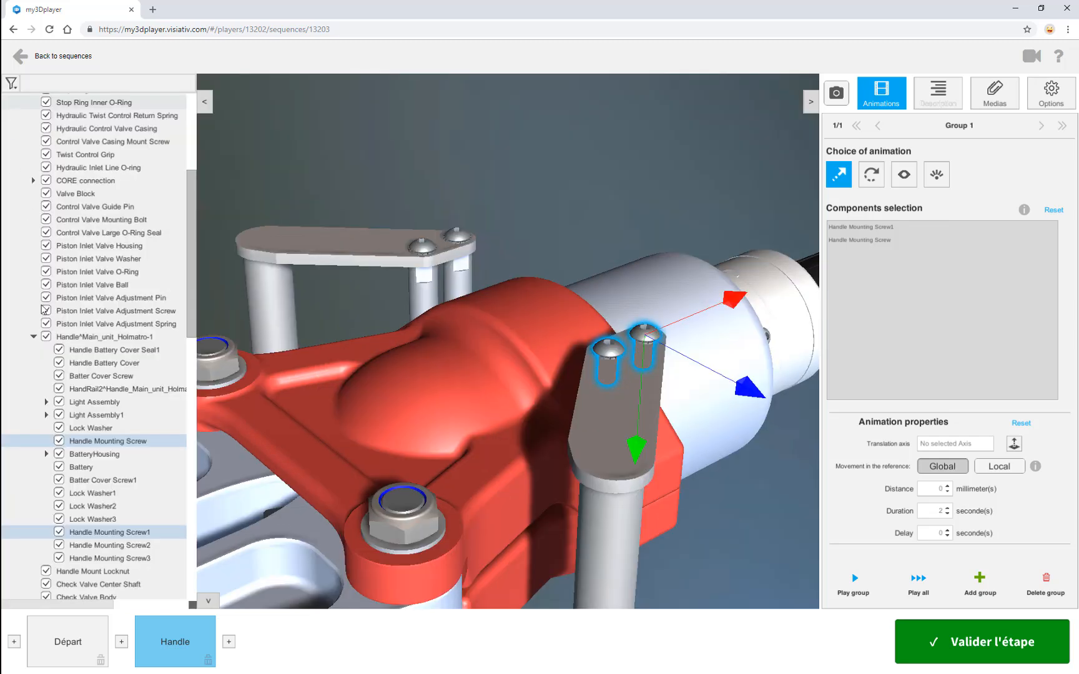
{"action": "left_click", "coordinate": [111, 545]}
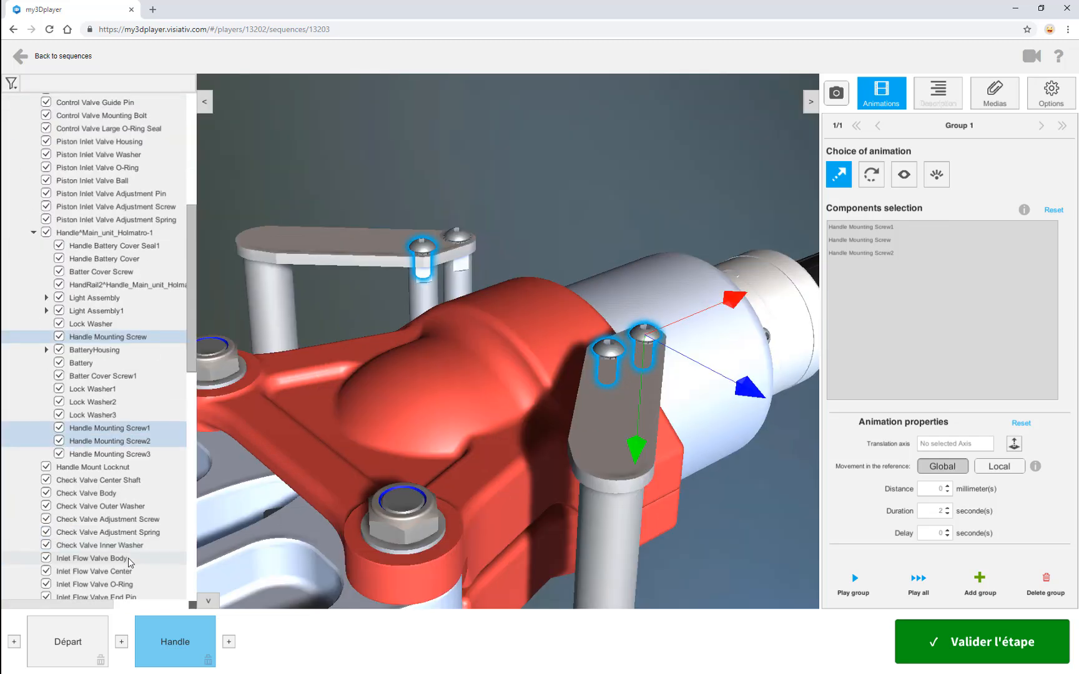
{"action": "left_click", "coordinate": [101, 453]}
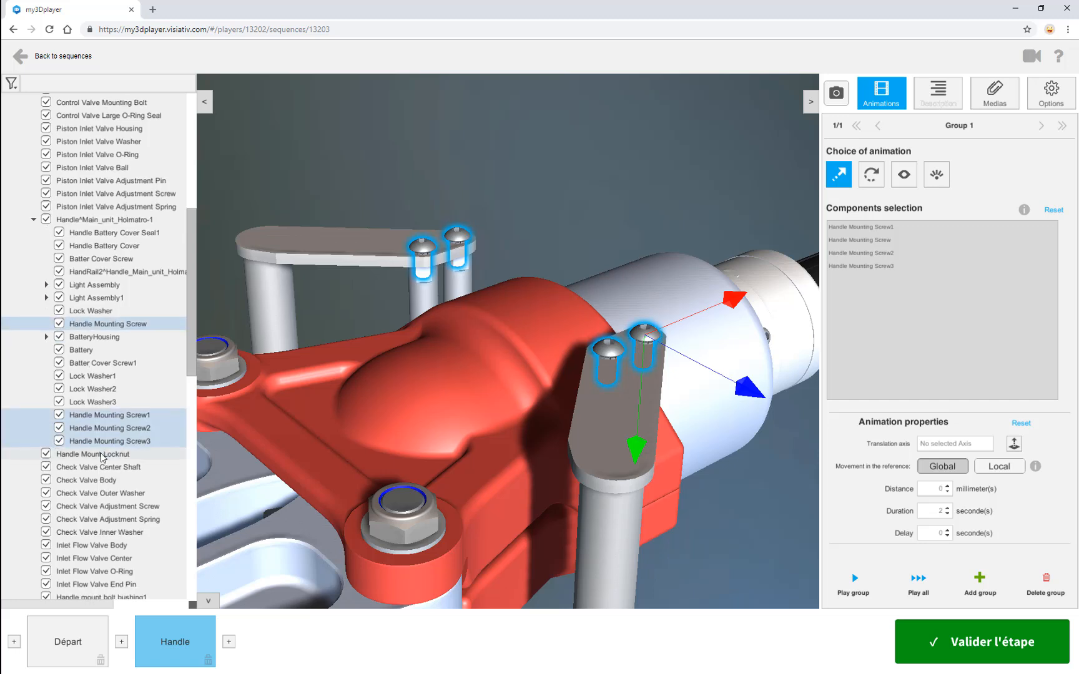
{"action": "left_click", "coordinate": [420, 539]}
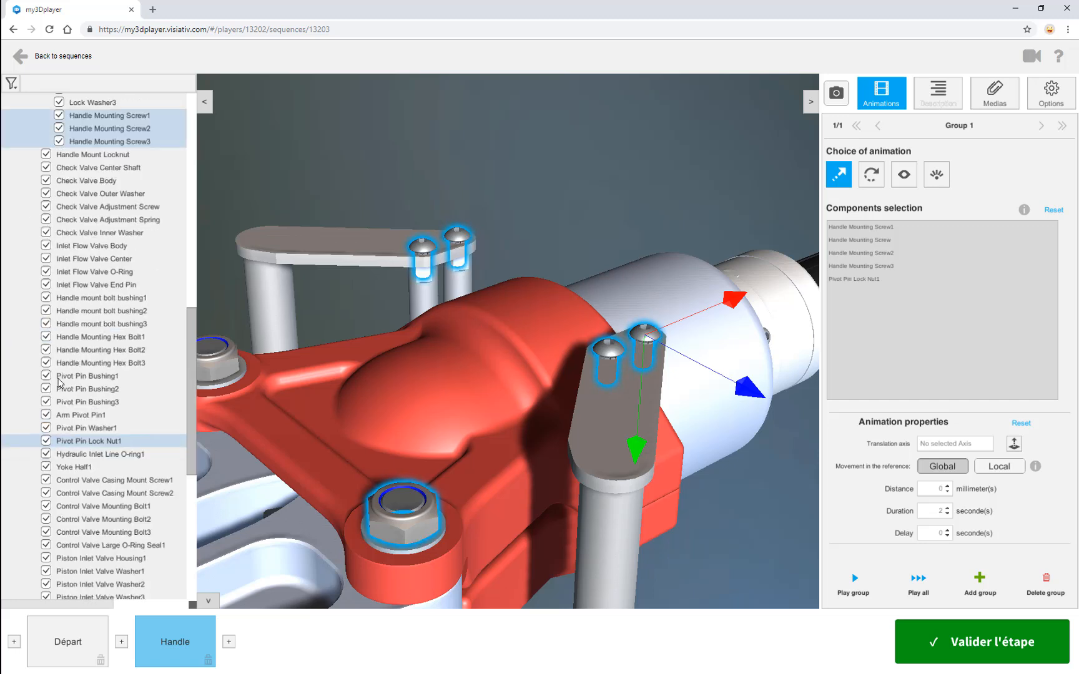
Deselect Handle Mounting Screw2, Handle Mounting Screw3 and Pivot Pin Lock Nut1, and clear the remaining component selection
{"action": "left_click", "coordinate": [106, 128], "text": "ctrl"}
{"action": "left_click", "coordinate": [108, 142], "text": "ctrl"}
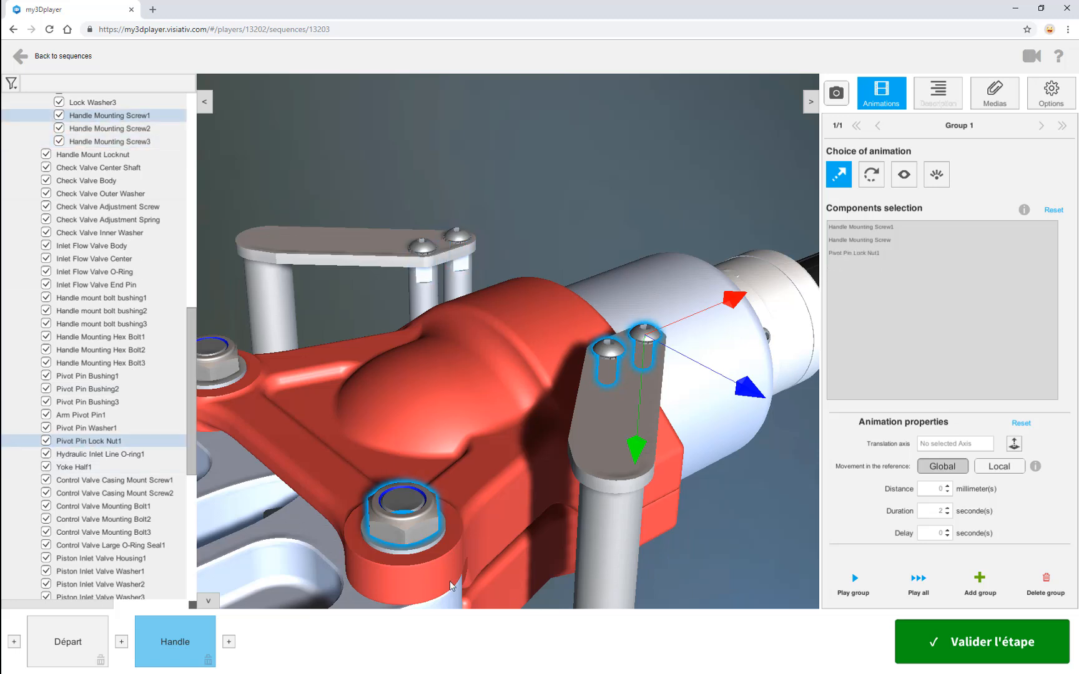
{"action": "left_click", "coordinate": [423, 526], "text": "ctrl"}
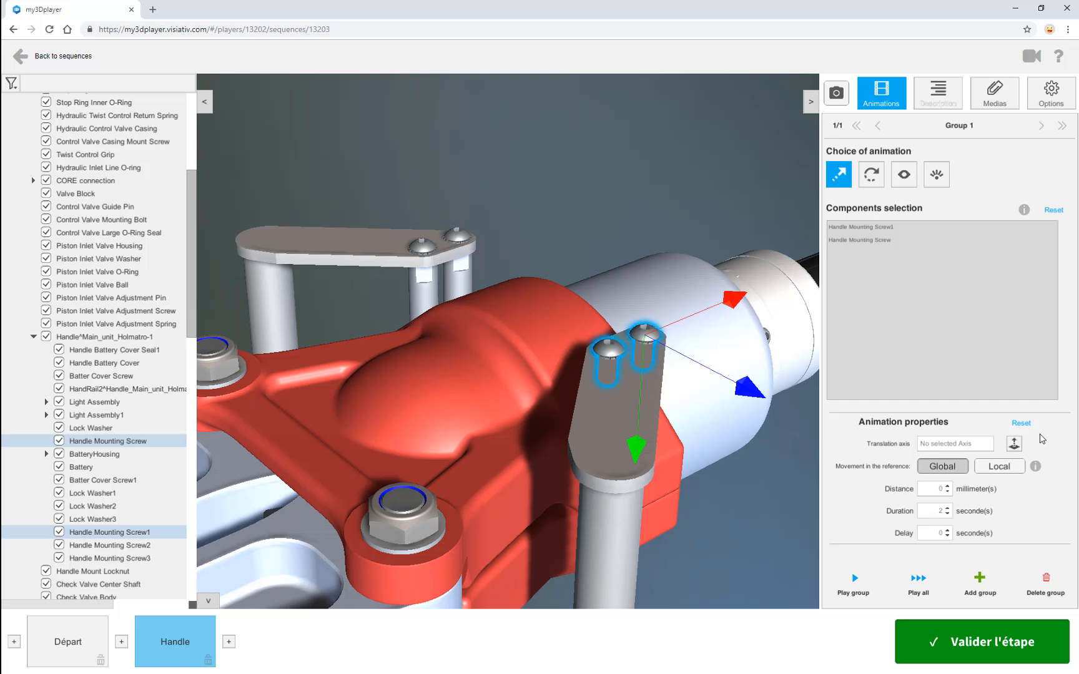
{"action": "left_click", "coordinate": [1056, 212]}
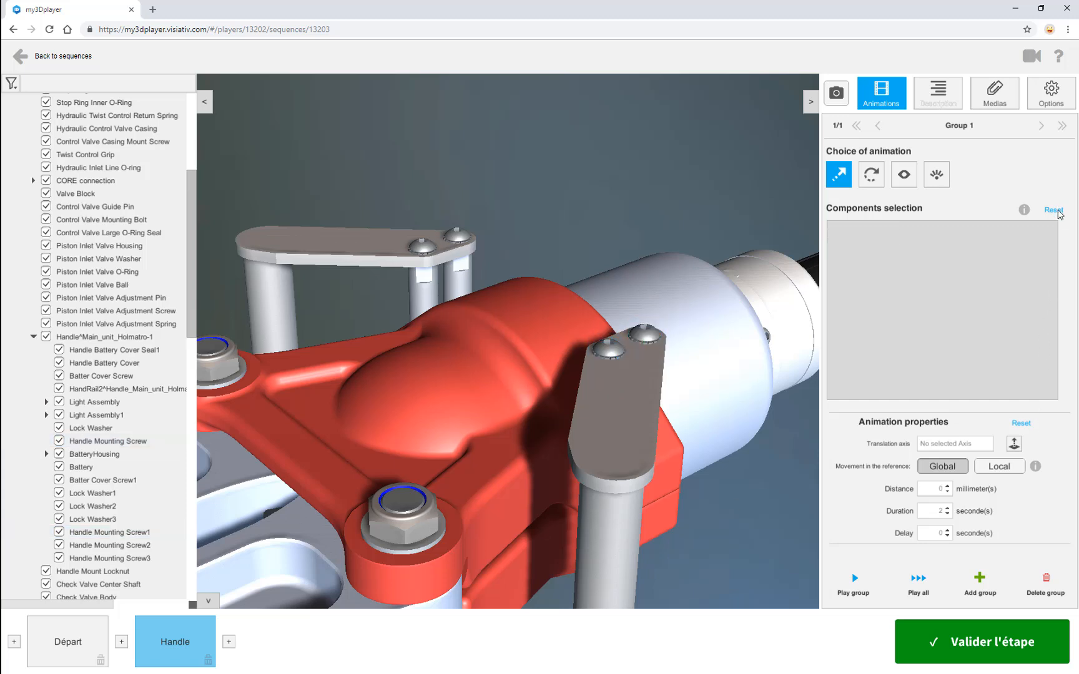
{"action": "left_click", "coordinate": [206, 102]}
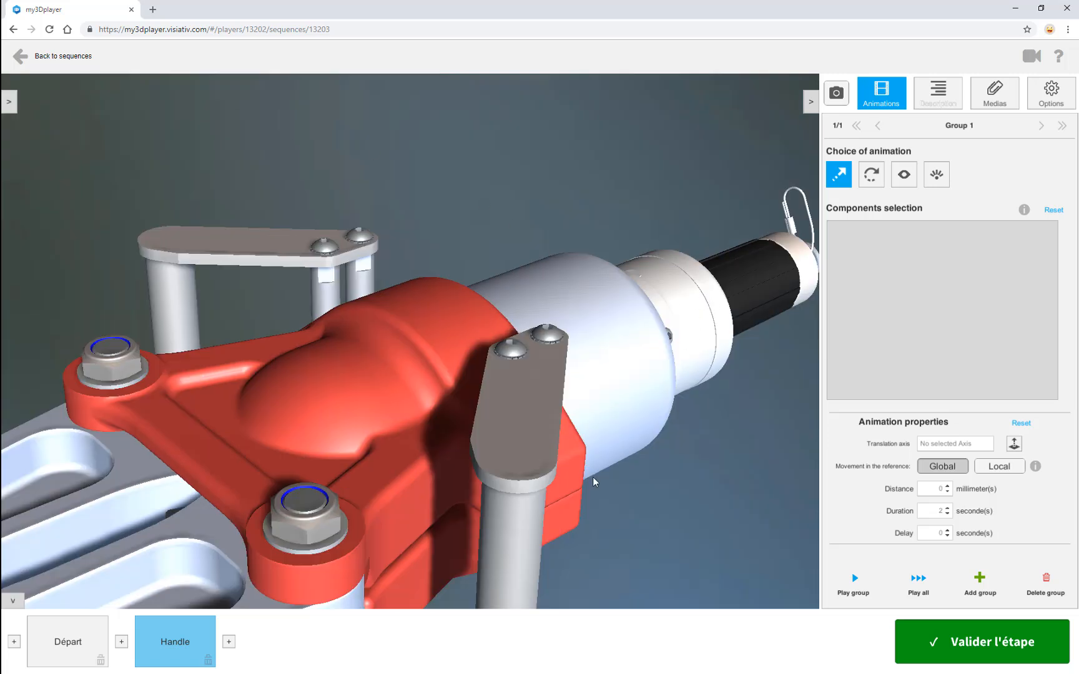
Select Handle Mounting Screw1 for Group 1 and try translating it about -64 mm along the global Z axis
{"action": "left_click", "coordinate": [555, 341]}
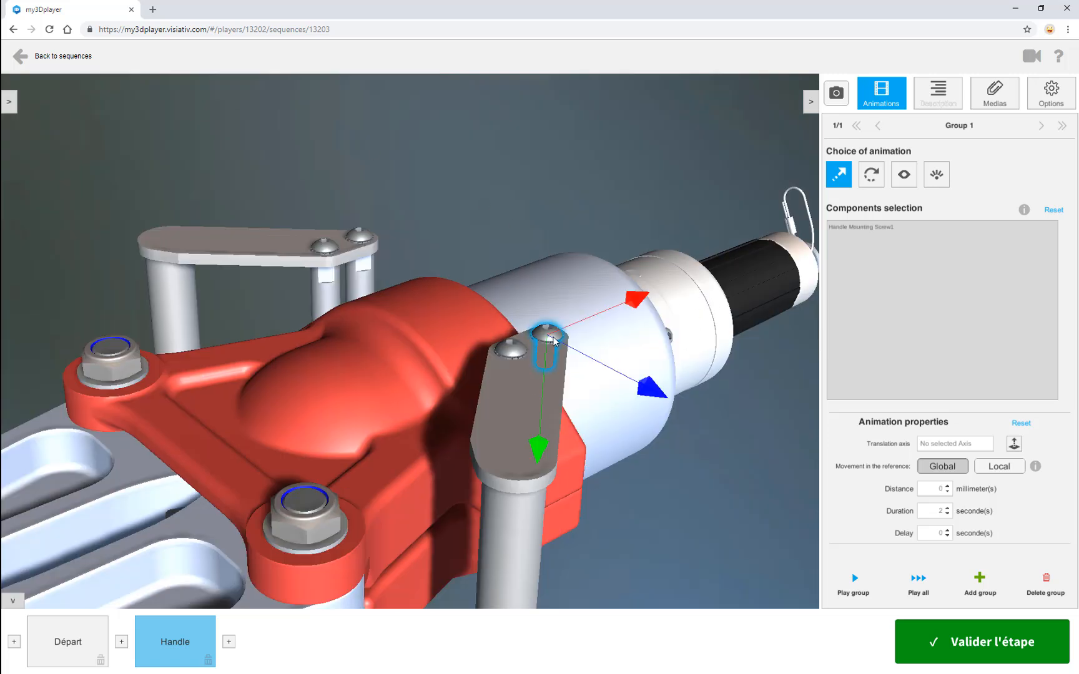
{"action": "left_click", "coordinate": [662, 400]}
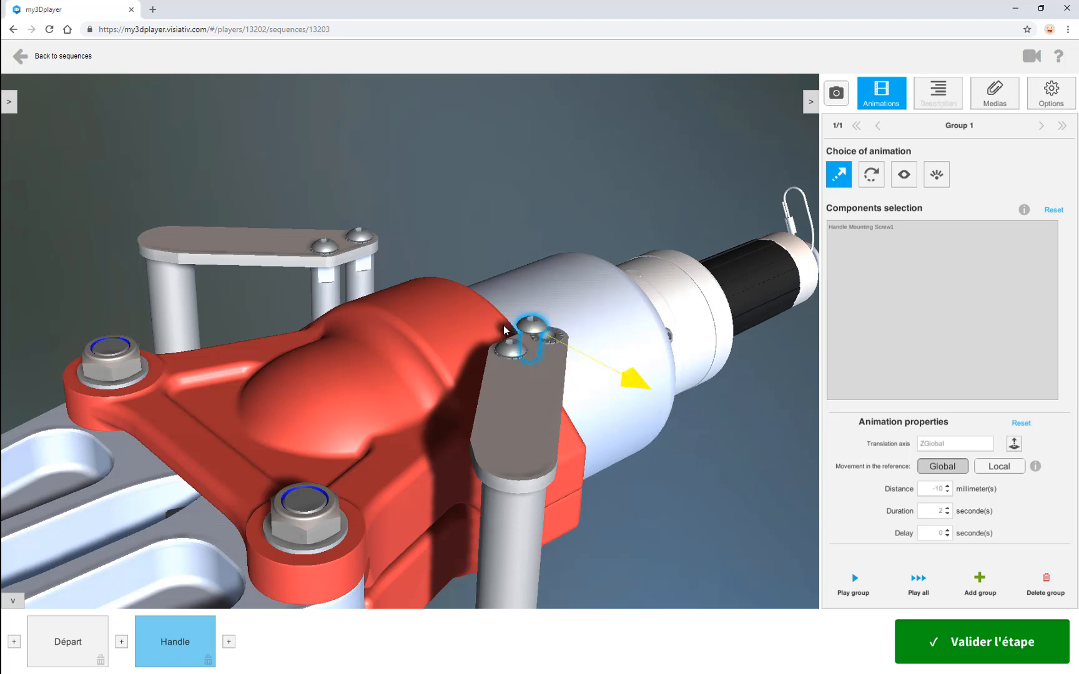
{"action": "left_click_drag", "start_coordinate": [504, 325], "coordinate": [486, 317]}
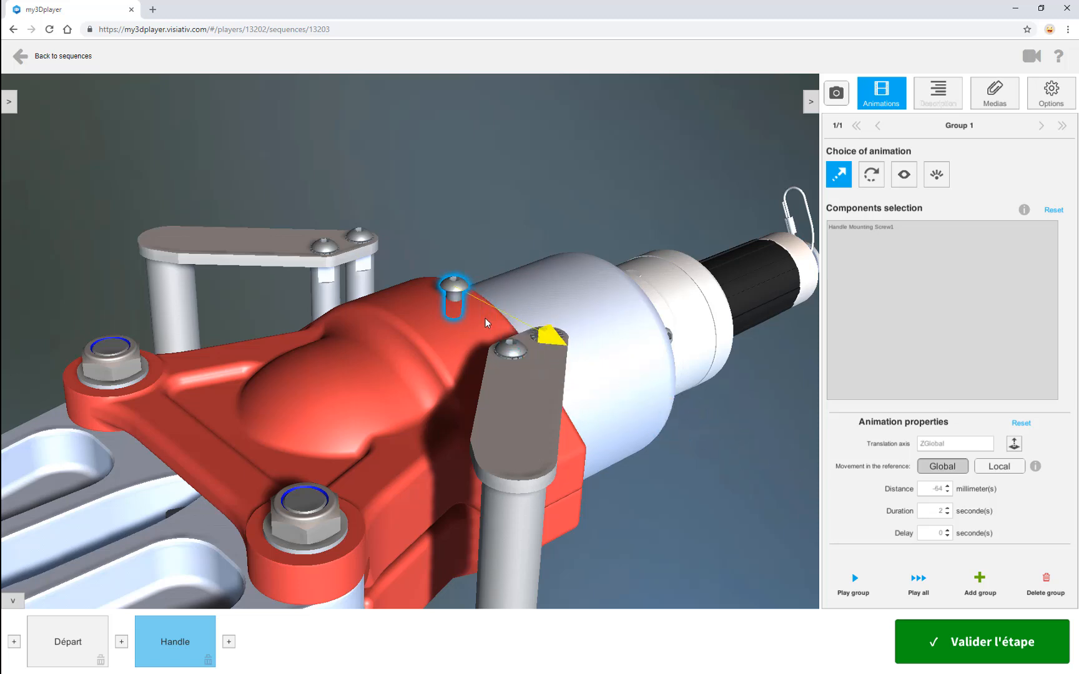
{"action": "left_click", "coordinate": [1021, 425]}
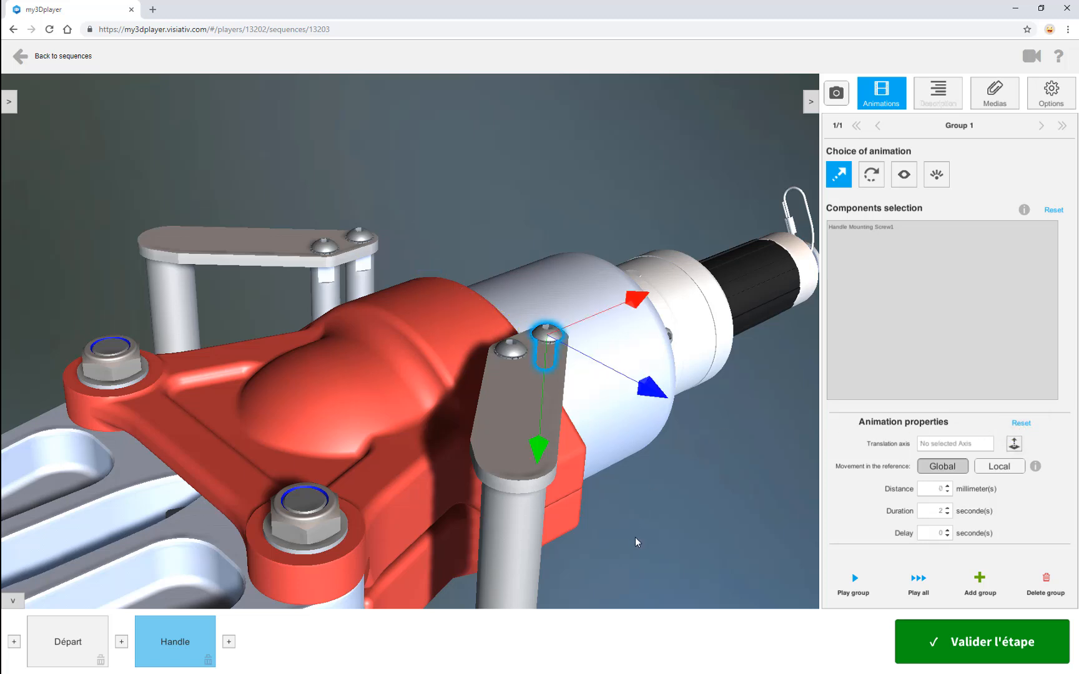
Translate Handle Mounting Screw1 along the global Y axis with a distance of -60 mm
{"action": "left_click_drag", "start_coordinate": [551, 410], "coordinate": [552, 304]}
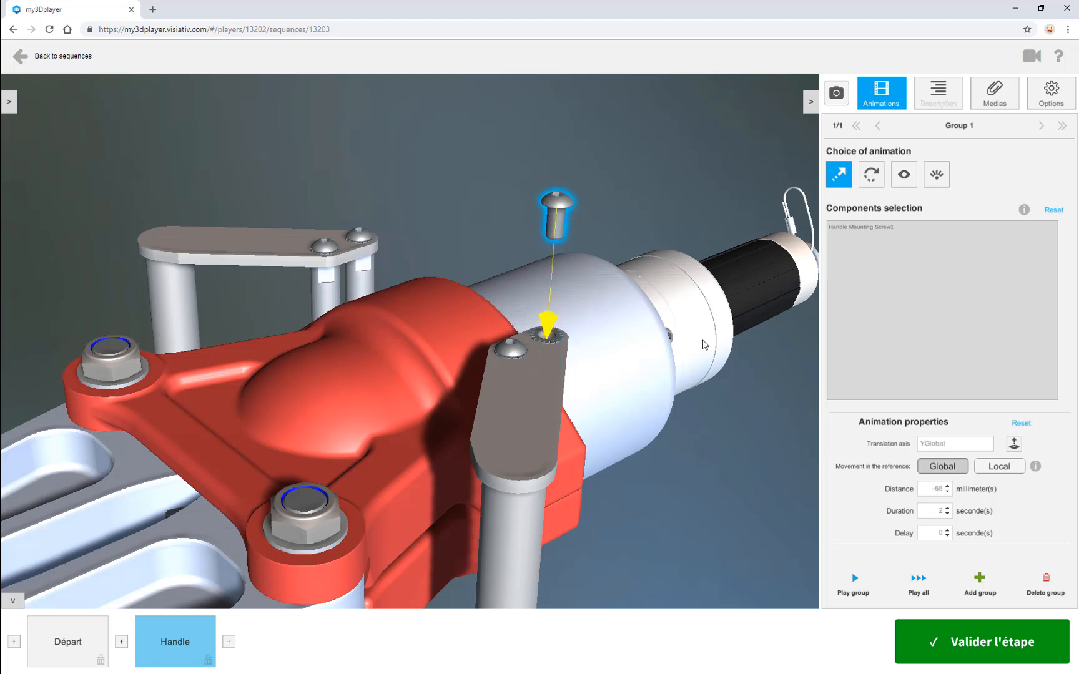
{"action": "double_click", "coordinate": [938, 489]}
{"action": "type", "text": "-60"}
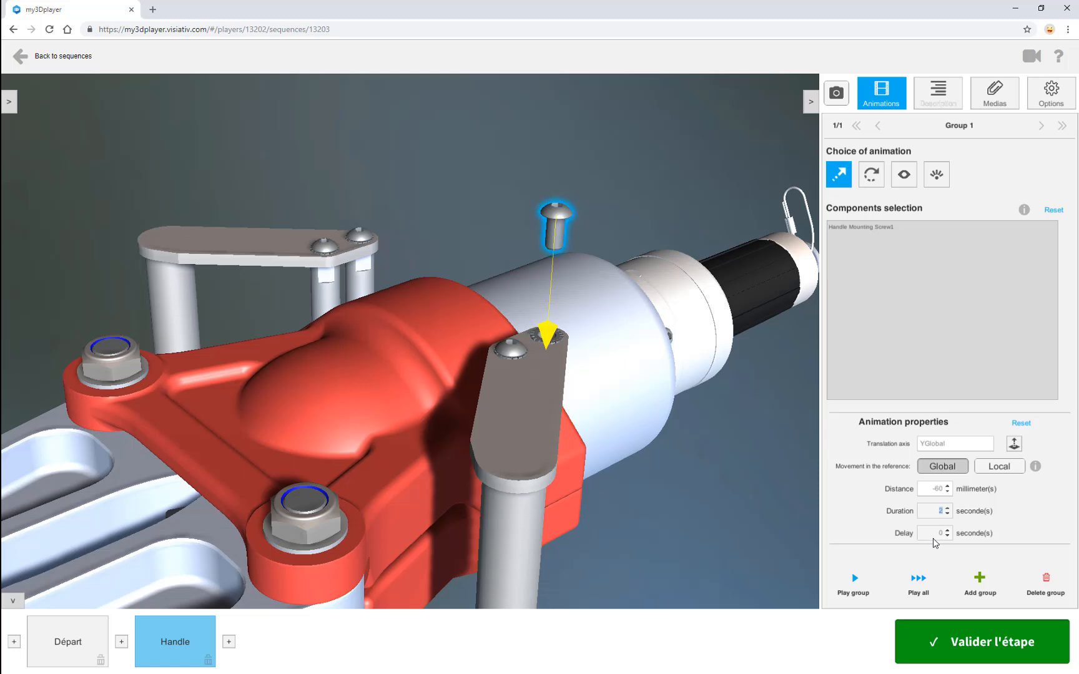
{"action": "double_click", "coordinate": [932, 535]}
Add the other three handle mounting screws to Group 1 and play the group's animation
{"action": "left_click", "coordinate": [365, 235]}
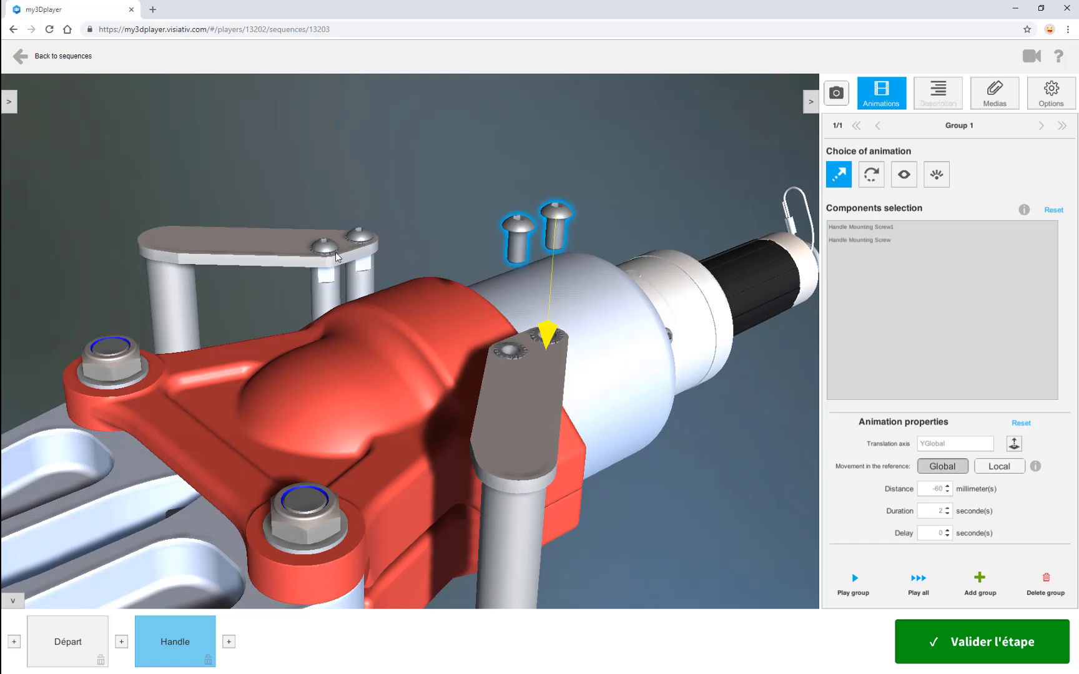
{"action": "left_click", "coordinate": [331, 247]}
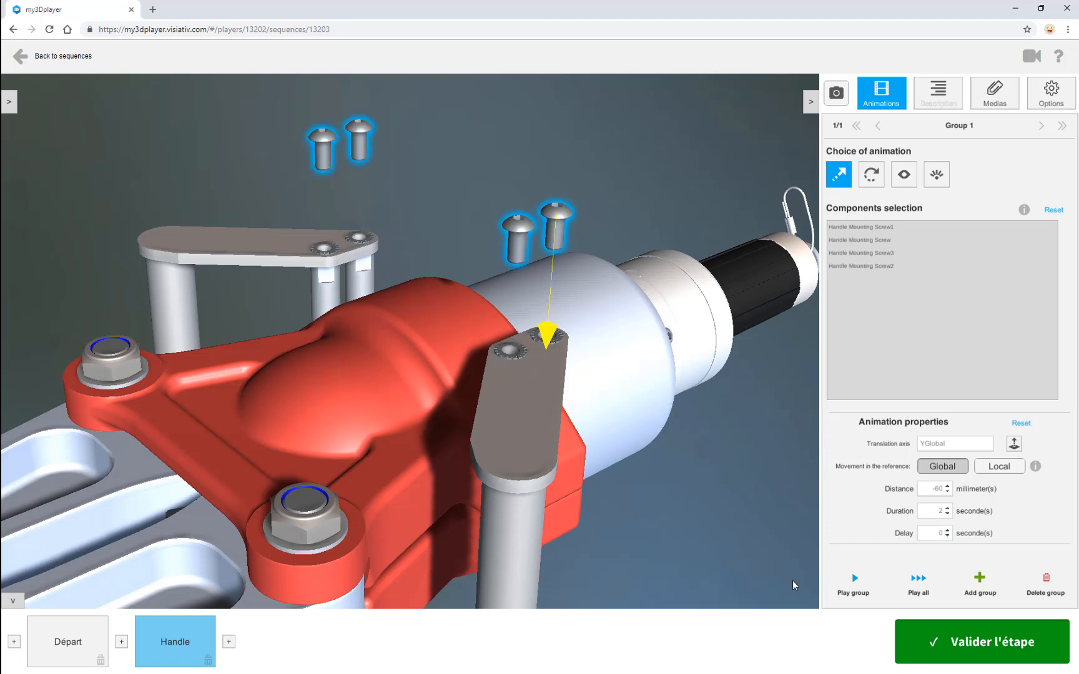
{"action": "left_click", "coordinate": [855, 580]}
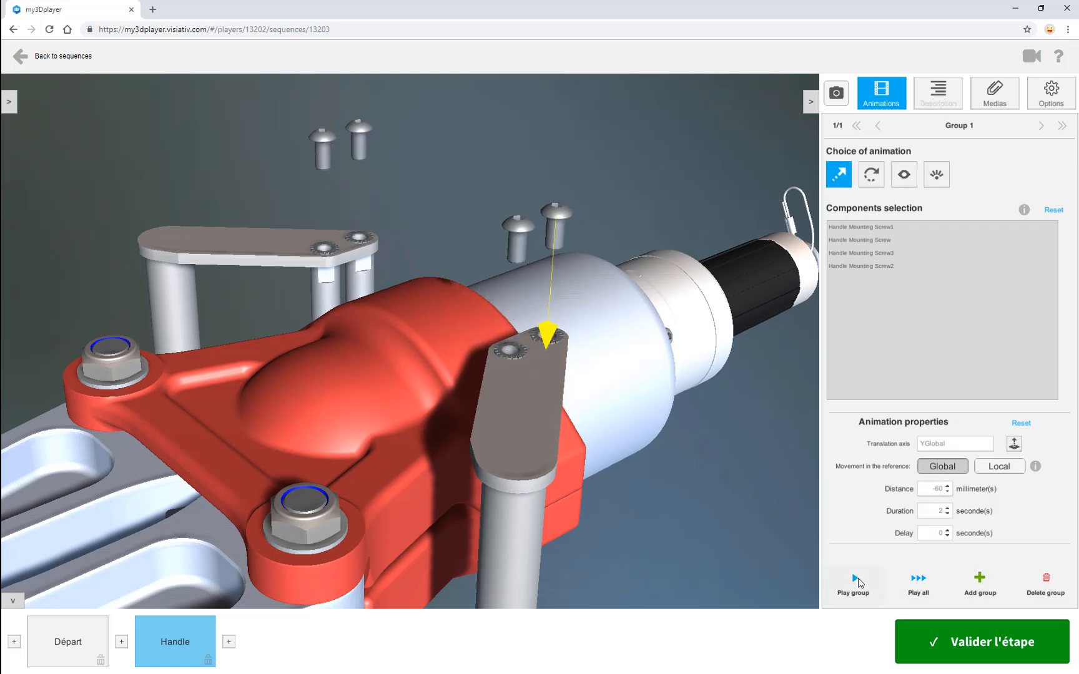
Add a second animation group with only the four lock washers as its components
{"action": "left_click", "coordinate": [980, 581]}
{"action": "left_click", "coordinate": [1053, 210]}
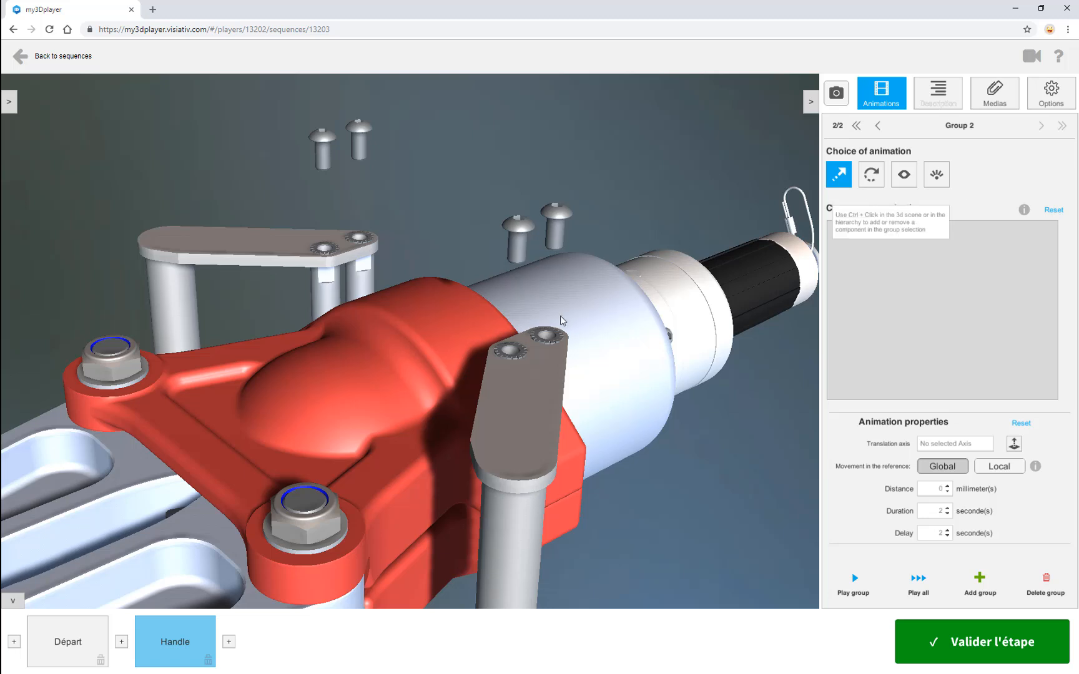
{"action": "left_click", "coordinate": [555, 338]}
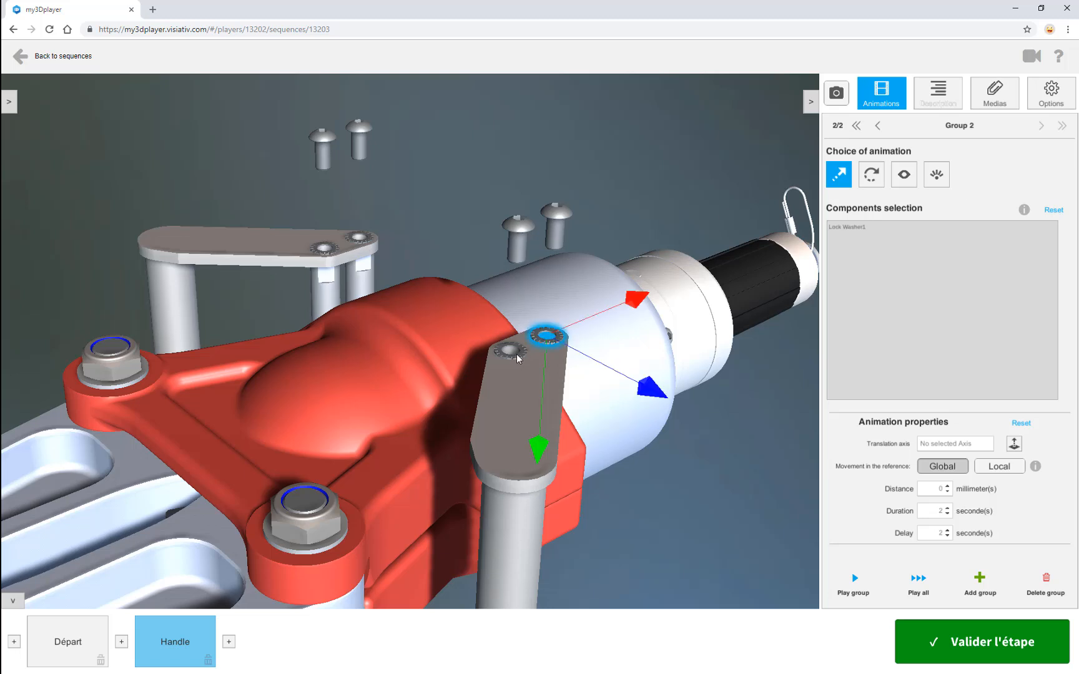
{"action": "left_click", "coordinate": [507, 354]}
{"action": "left_click", "coordinate": [364, 241]}
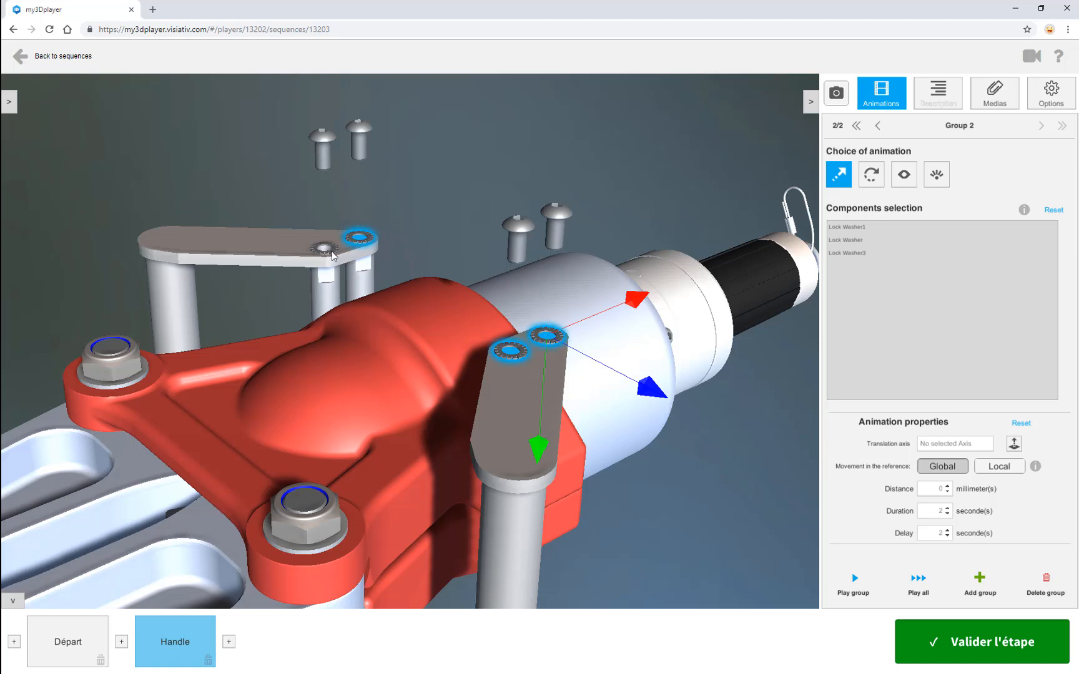
{"action": "left_click", "coordinate": [333, 252]}
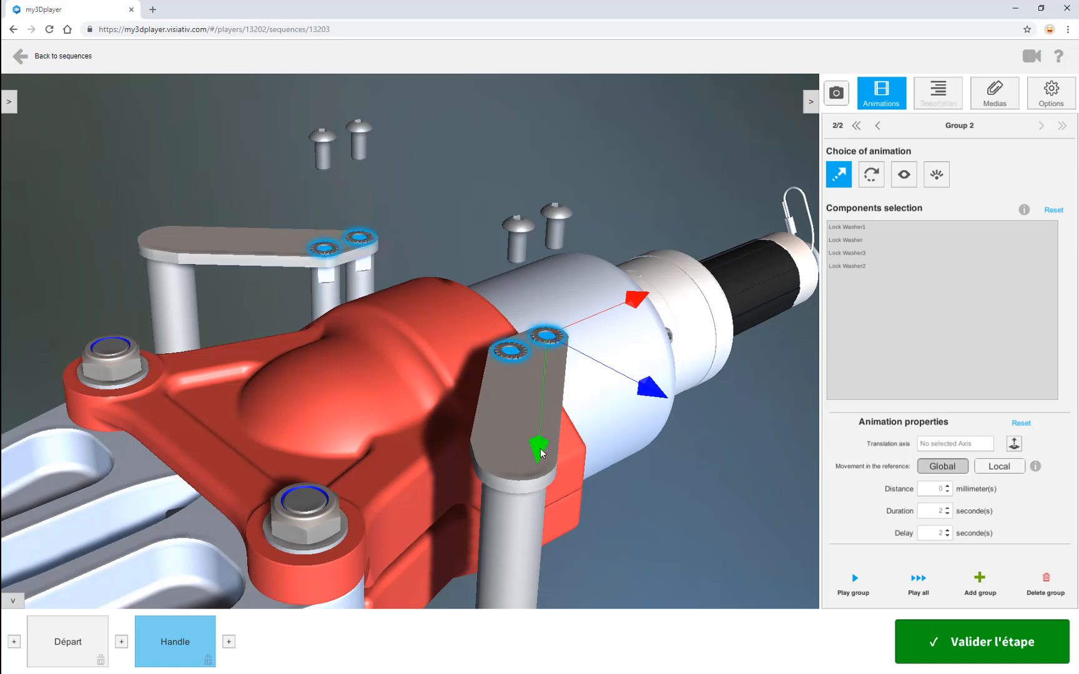
Translate the lock washers about -28 mm along the global Y axis with a 1-second delay, and play all groups
{"action": "left_click_drag", "start_coordinate": [540, 451], "coordinate": [541, 397]}
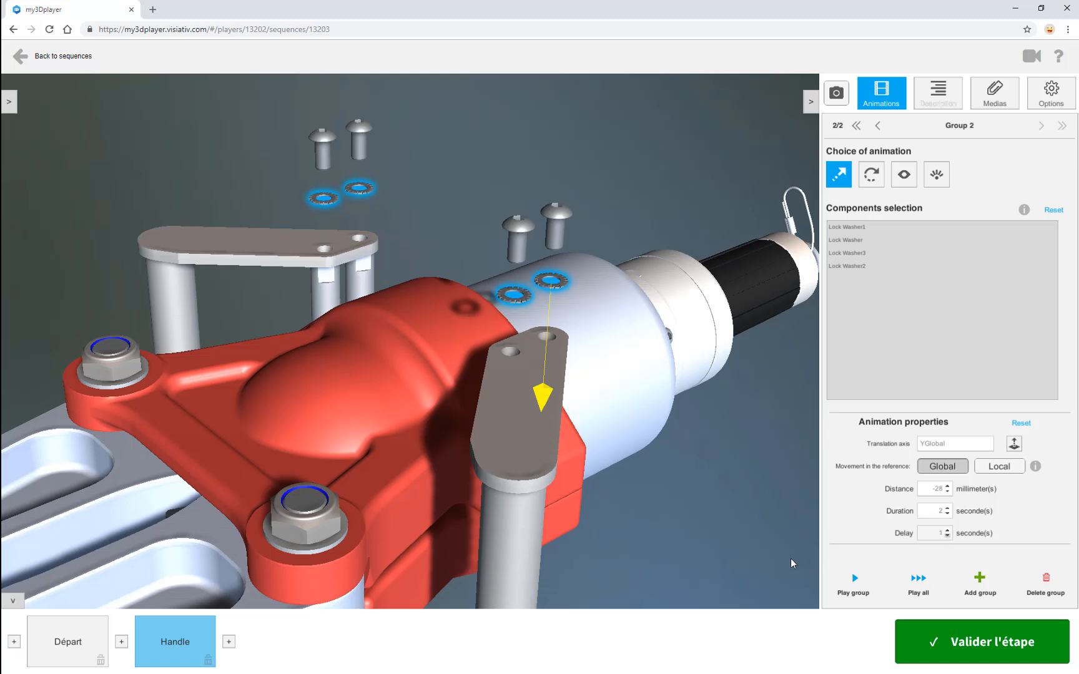
{"action": "left_click", "coordinate": [774, 556]}
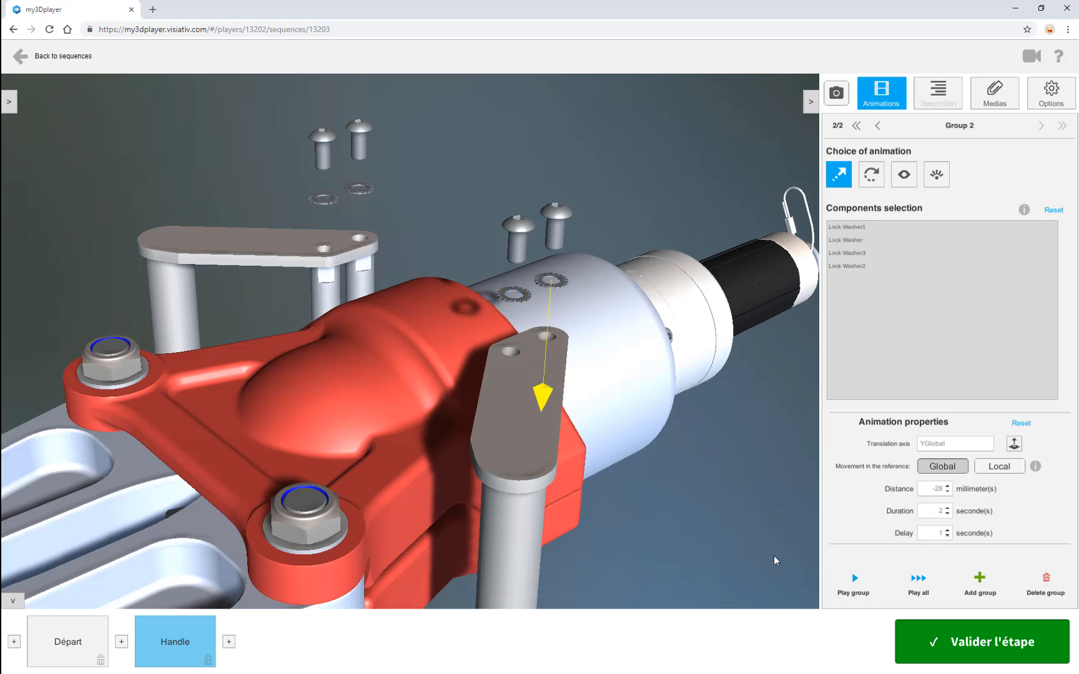
{"action": "left_click", "coordinate": [920, 580]}
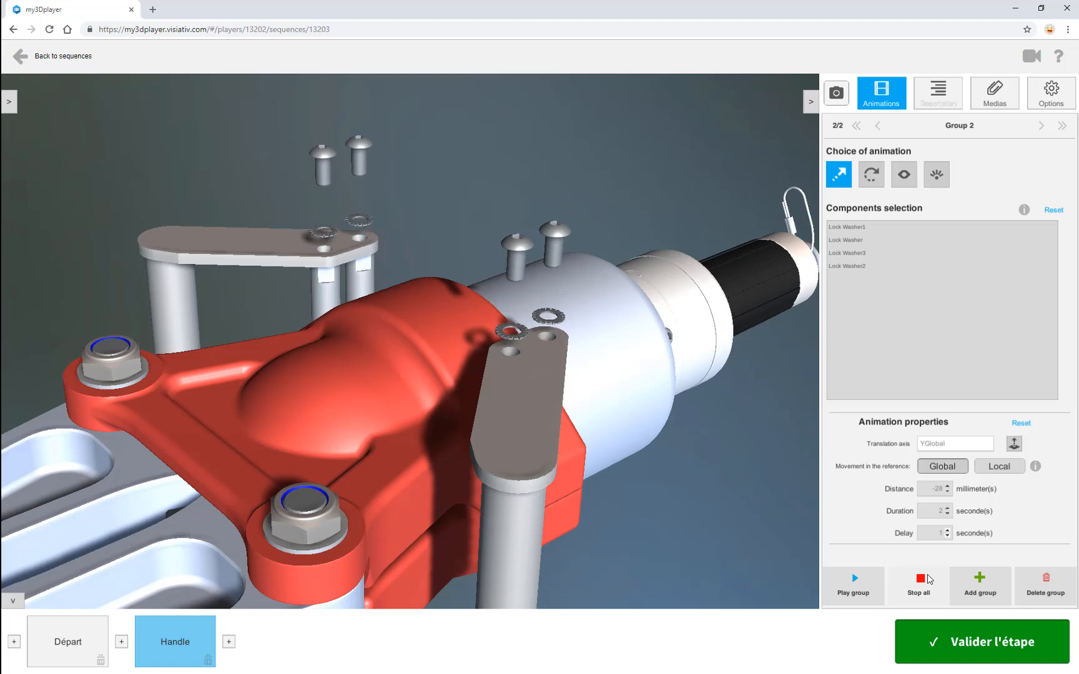
Rename the second animation group as Washers
{"action": "left_click", "coordinate": [960, 126]}
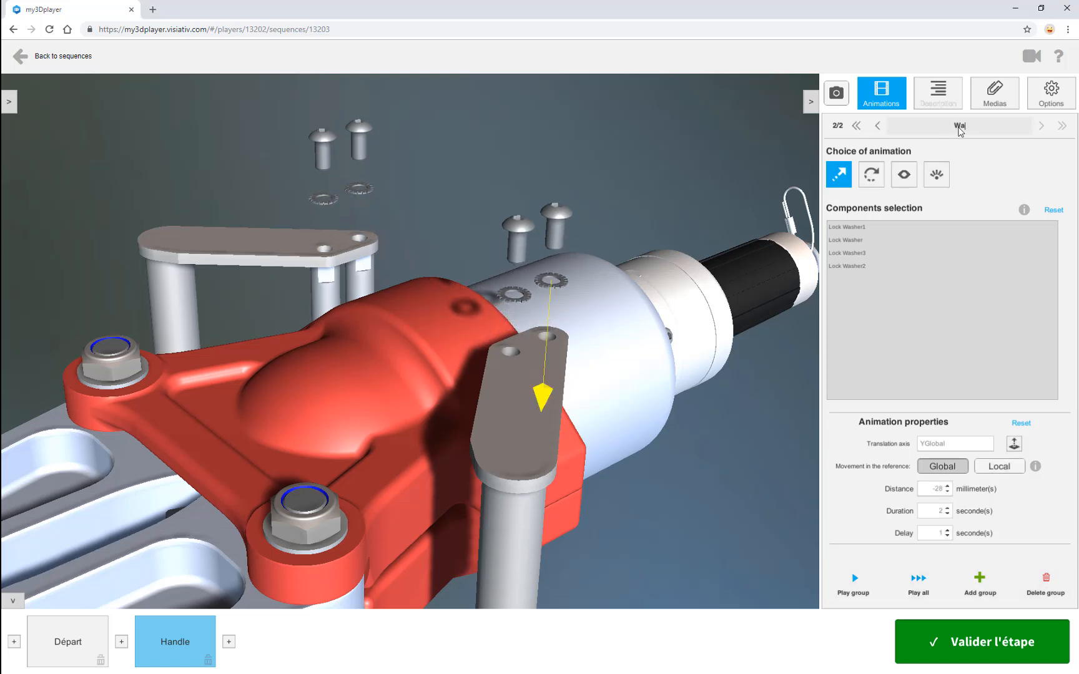
{"action": "type", "text": "Washers"}
Add a third animation group named Handle and clear its component selection
{"action": "left_click", "coordinate": [980, 580]}
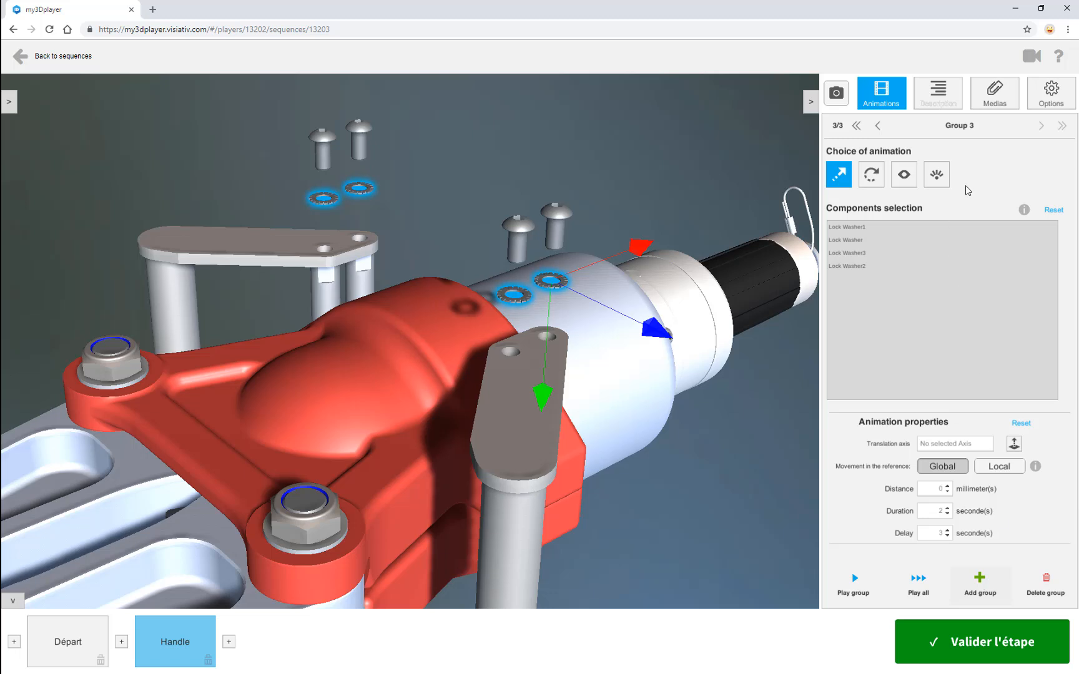
{"action": "left_click", "coordinate": [962, 125]}
{"action": "type", "text": "Handle"}
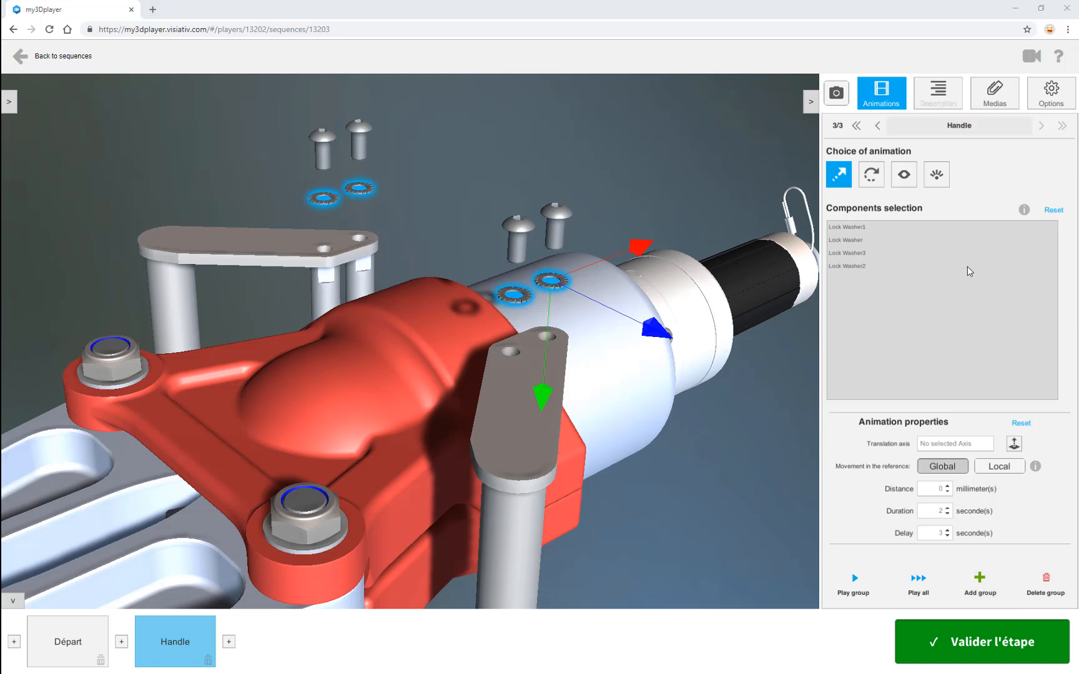
{"action": "left_click", "coordinate": [1053, 210]}
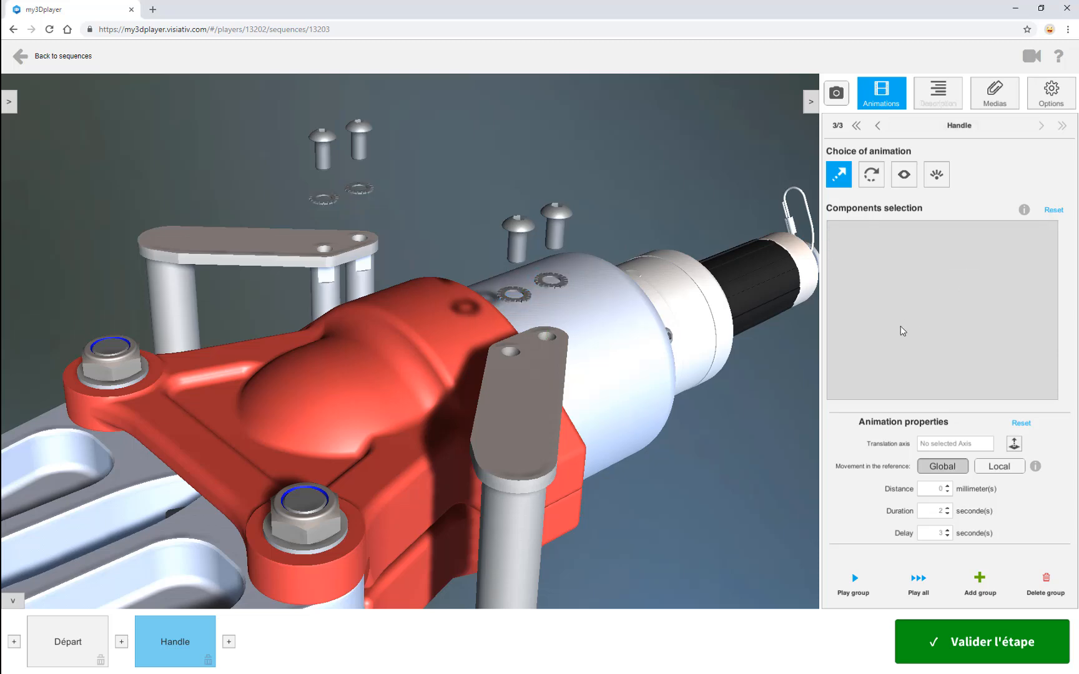
{"action": "middle_click_drag", "start_coordinate": [722, 435], "coordinate": [645, 401]}
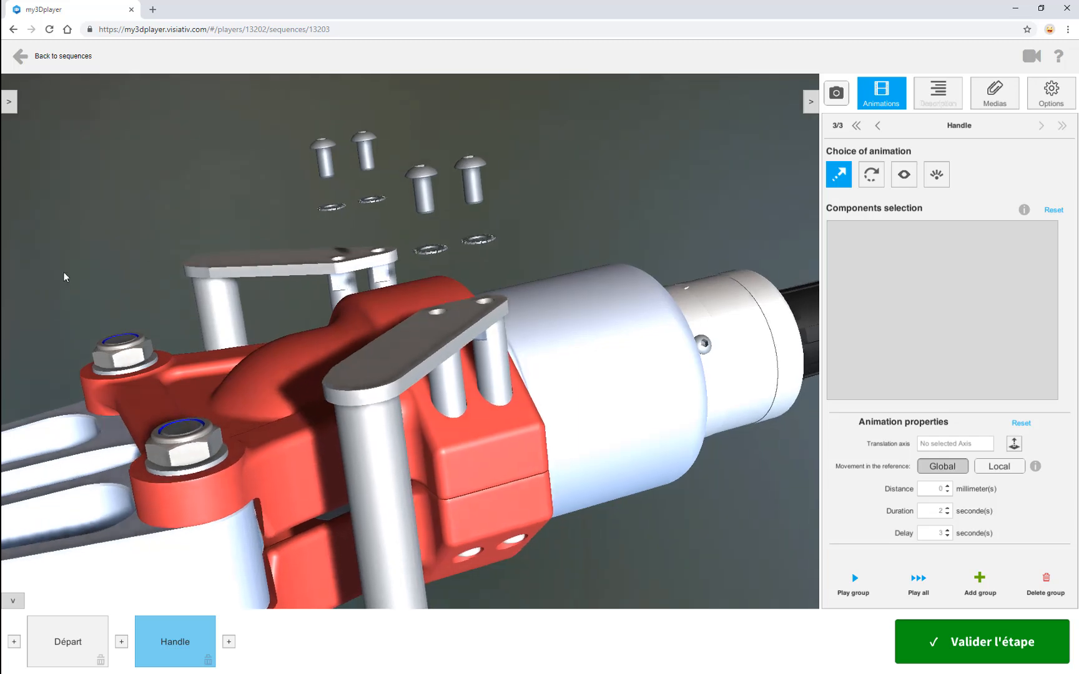
Select the Handle^Main_unit_Holmatro-1 assembly as the component of the Handle animation group
{"action": "left_click", "coordinate": [9, 103]}
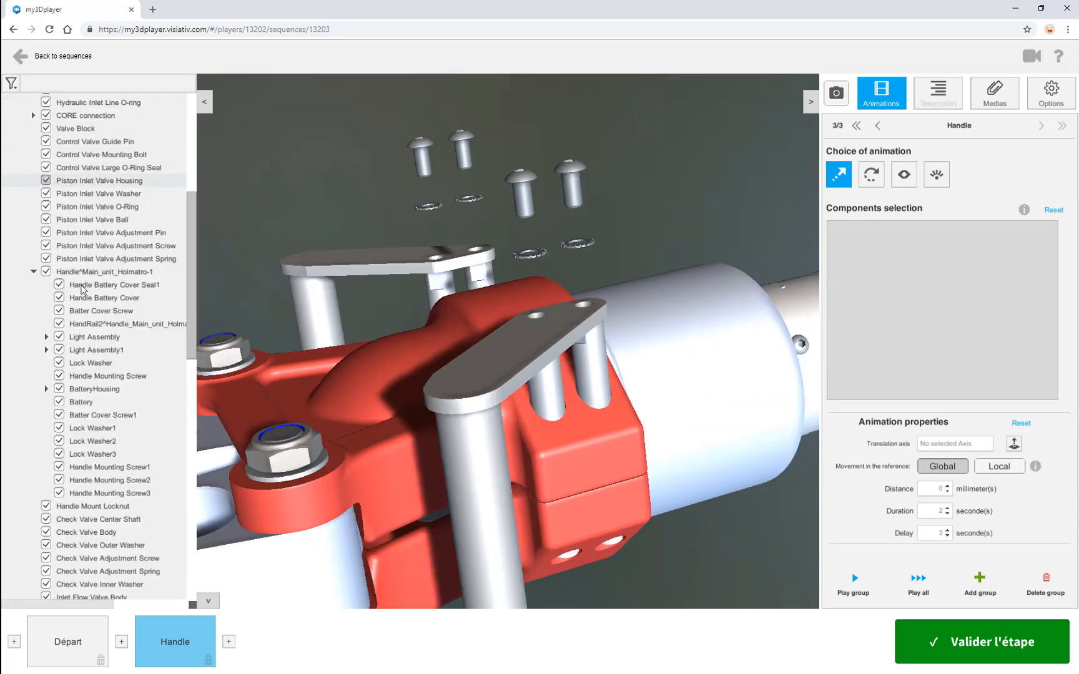
{"action": "left_click", "coordinate": [96, 273]}
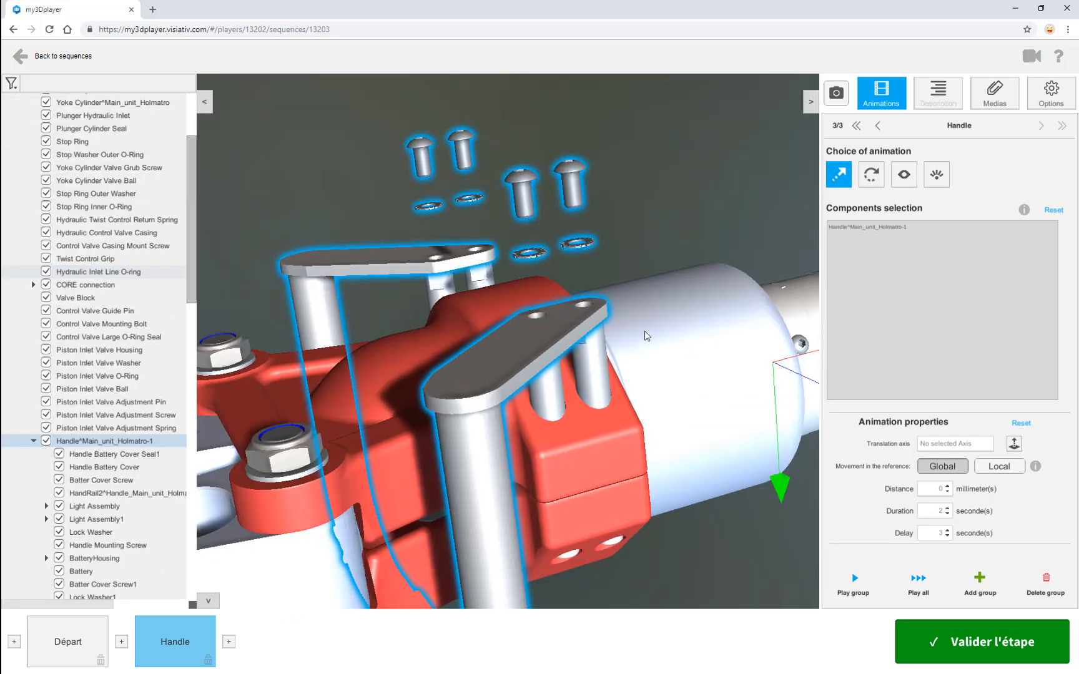
Try translating the handle assembly about -64 mm along a custom axis picked on the handle, and reset the animation properties
{"action": "left_click", "coordinate": [1015, 444]}
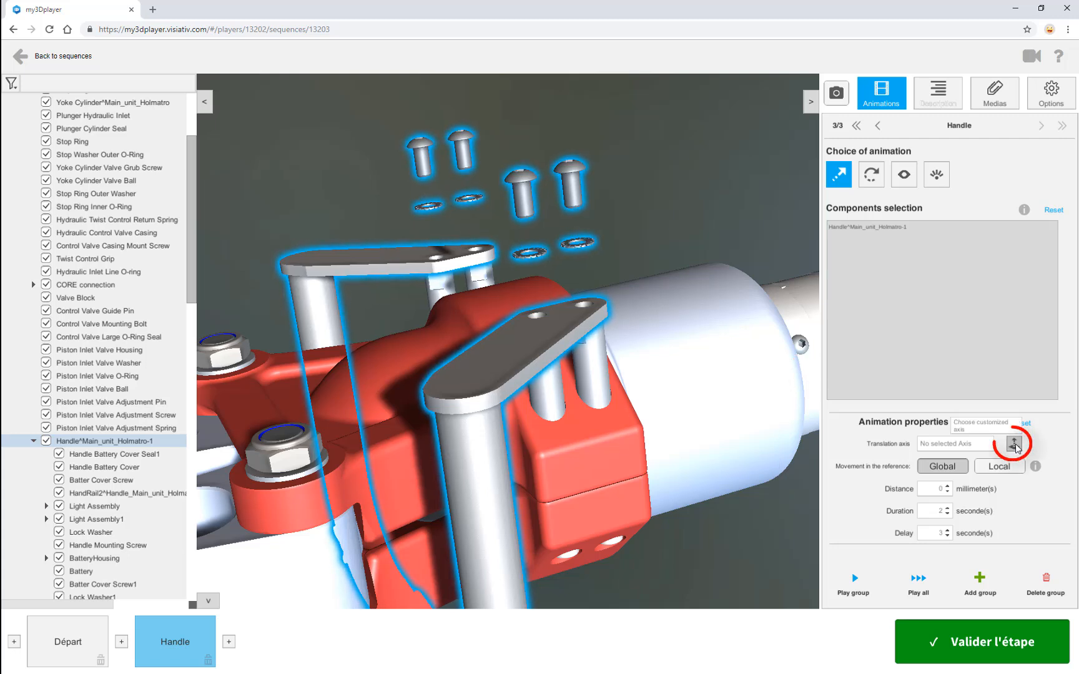
{"action": "left_click", "coordinate": [558, 354]}
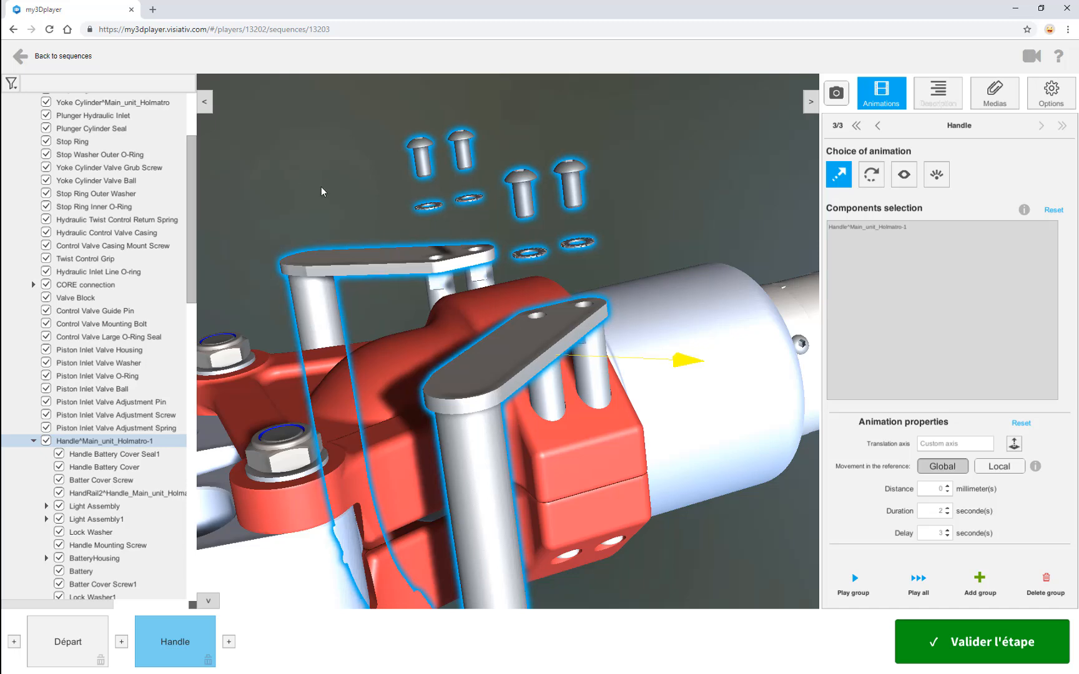
{"action": "left_click_drag", "start_coordinate": [320, 186], "coordinate": [372, 204]}
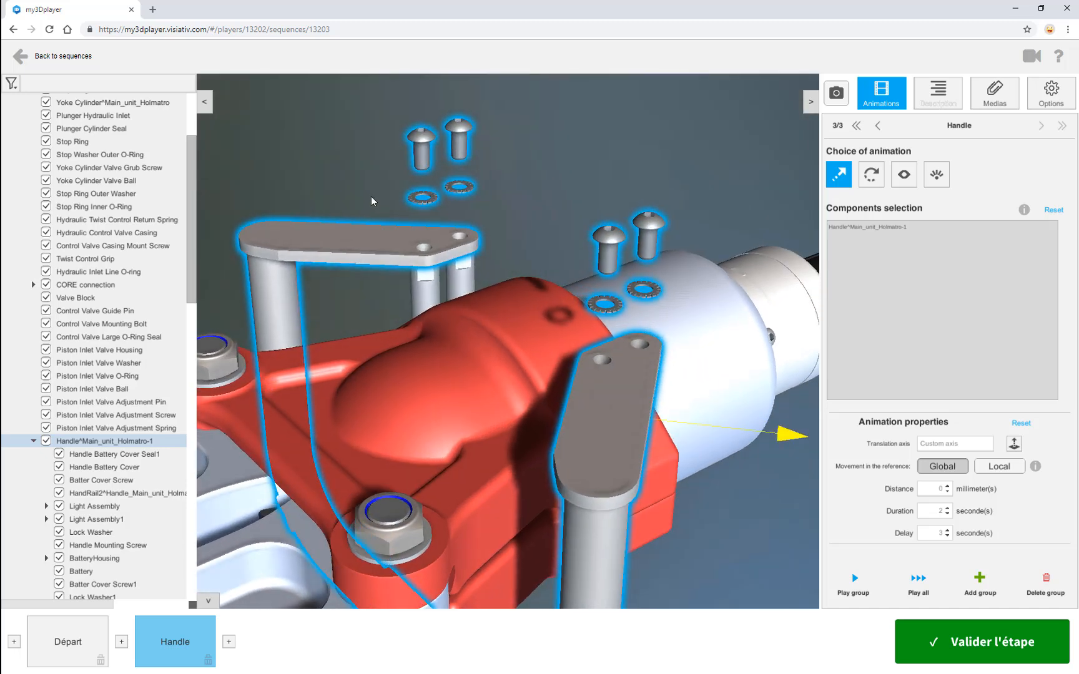
{"action": "left_click_drag", "start_coordinate": [781, 417], "coordinate": [666, 416]}
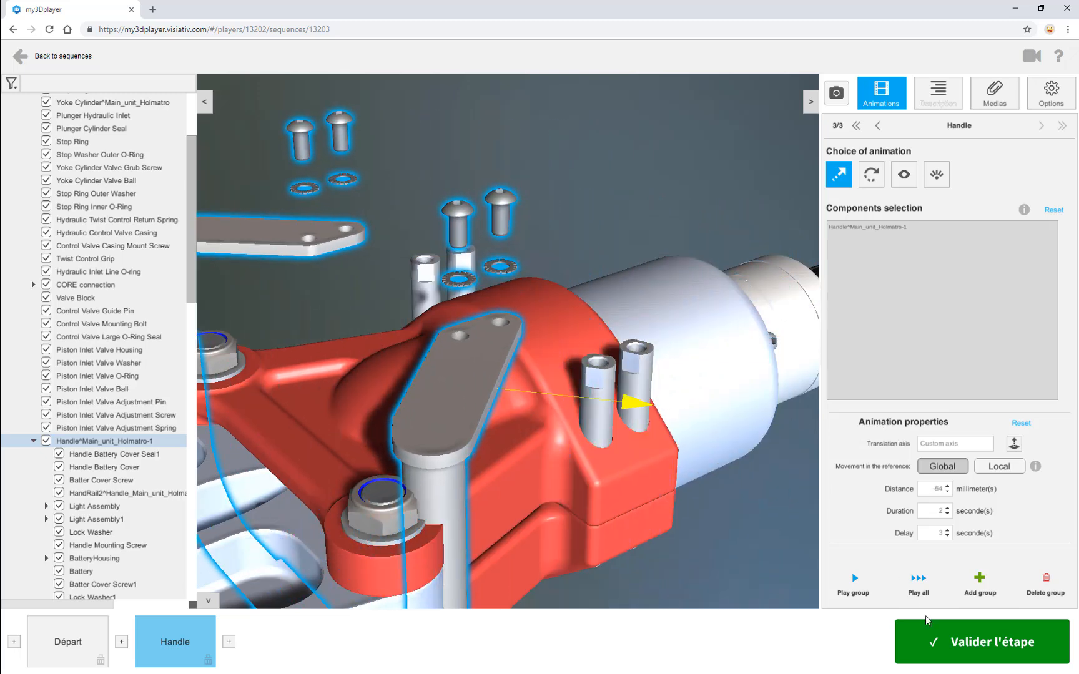
{"action": "left_click", "coordinate": [1023, 424]}
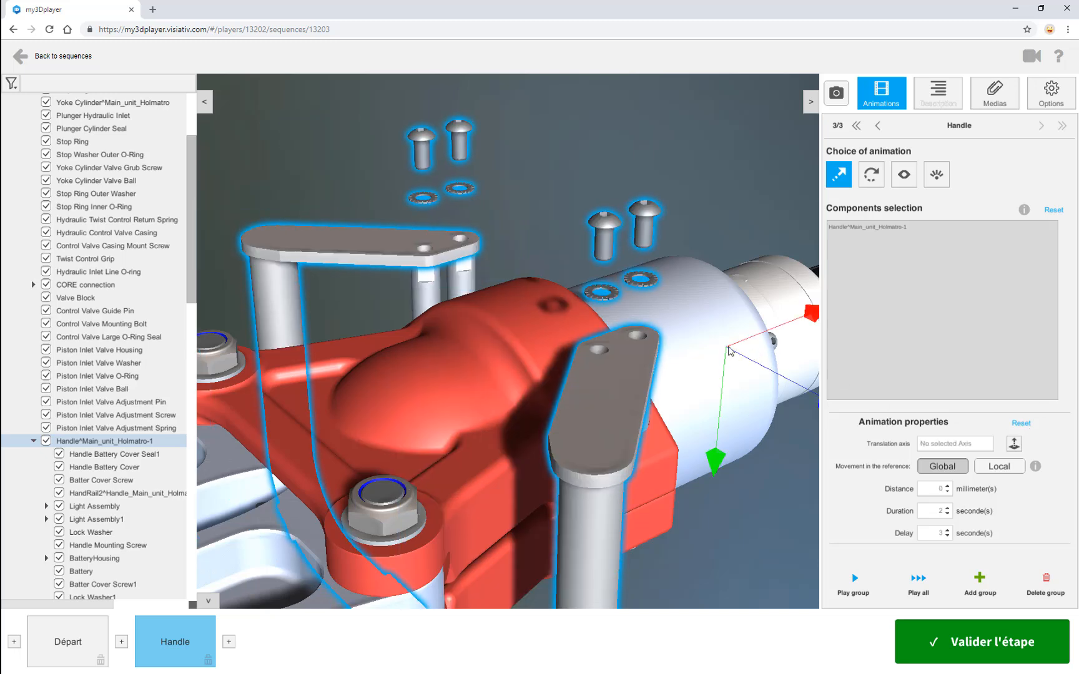
Translate the handle assembly 150 mm along the global X axis, and save the Handle step after playing all groups
{"action": "left_click_drag", "start_coordinate": [738, 347], "coordinate": [812, 317]}
{"action": "double_click", "coordinate": [937, 489]}
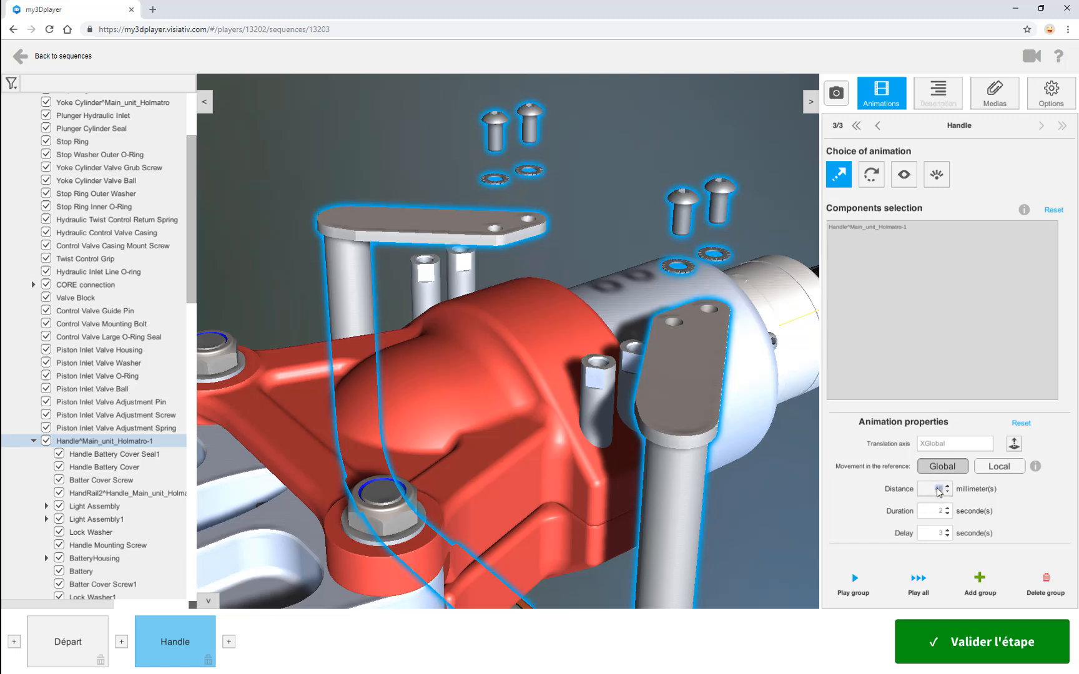
{"action": "type", "text": "150"}
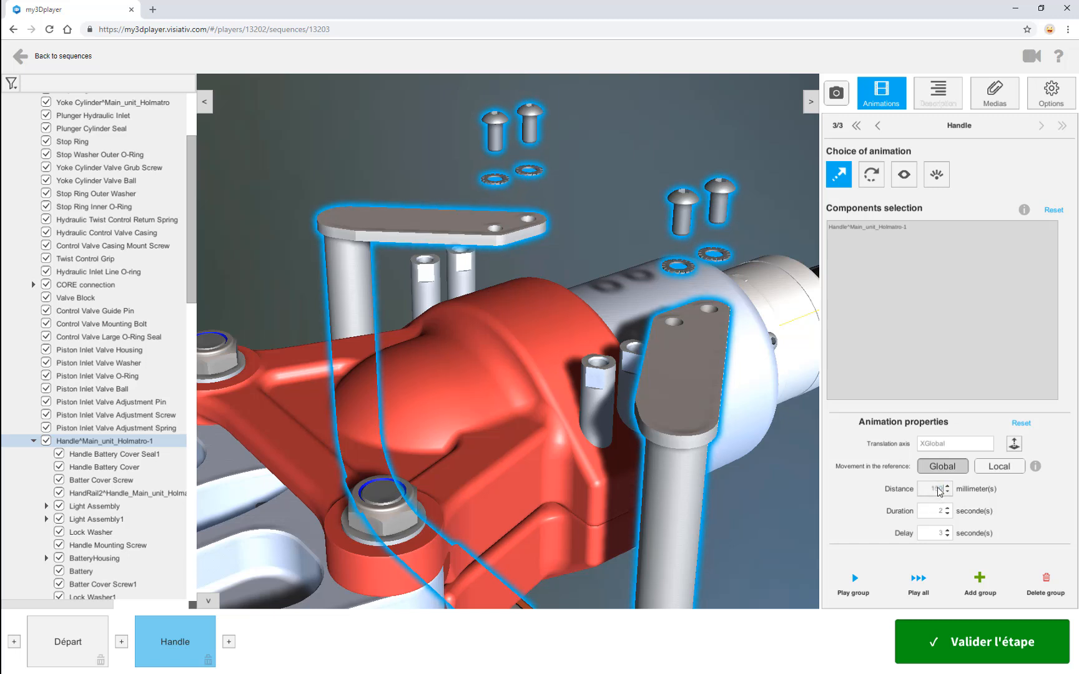
{"action": "left_click", "coordinate": [784, 550]}
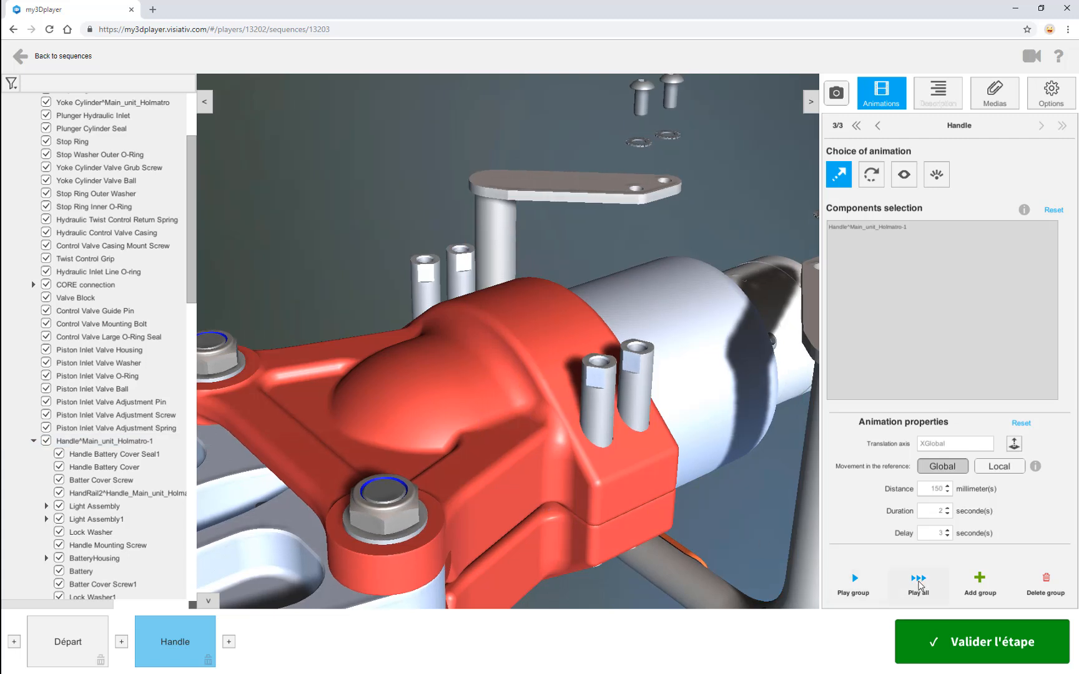
{"action": "left_click", "coordinate": [918, 584]}
{"action": "left_click", "coordinate": [999, 644]}
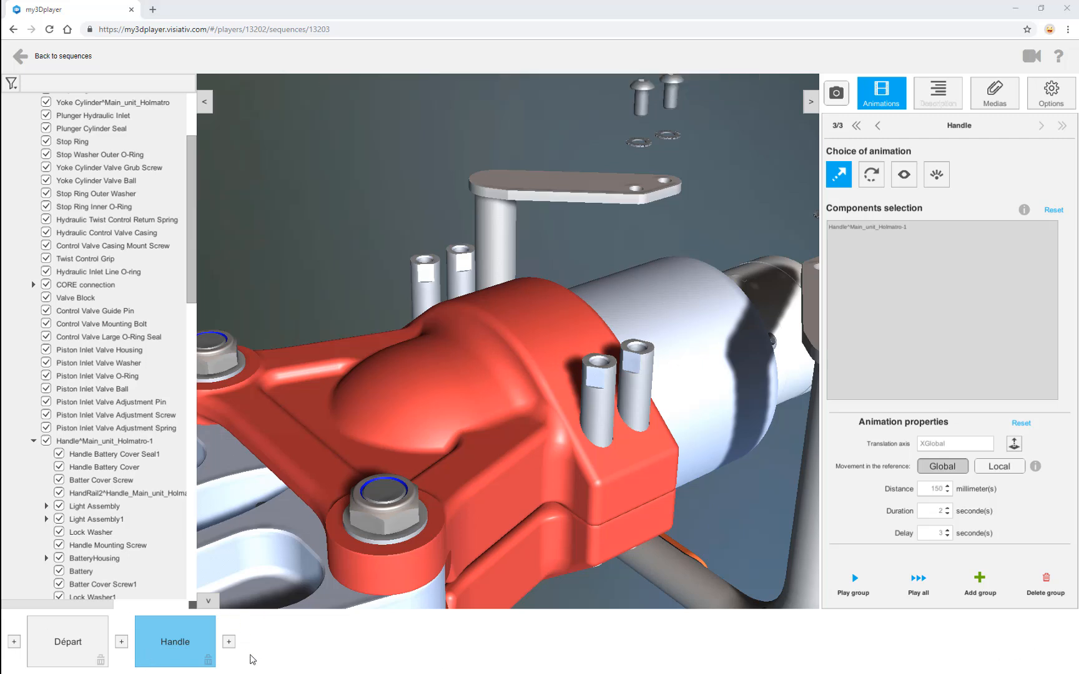
Add a step titled Arm after the Handle step and save it with a camera position showing the arms and pivot nuts
{"action": "left_click", "coordinate": [229, 643]}
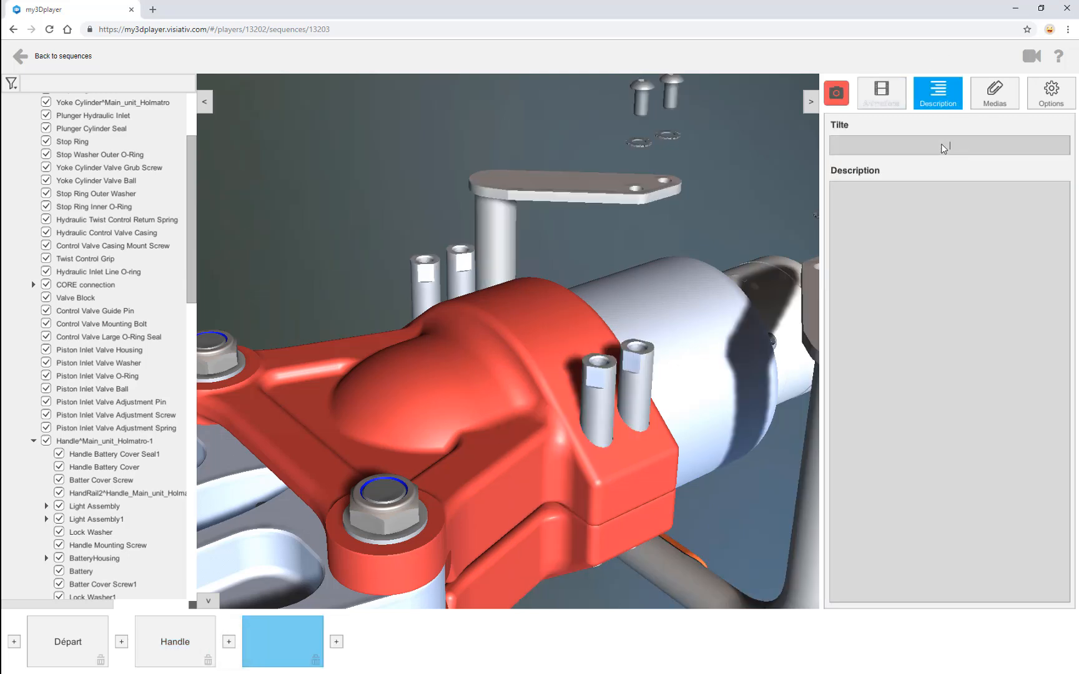
{"action": "type", "text": "Arm"}
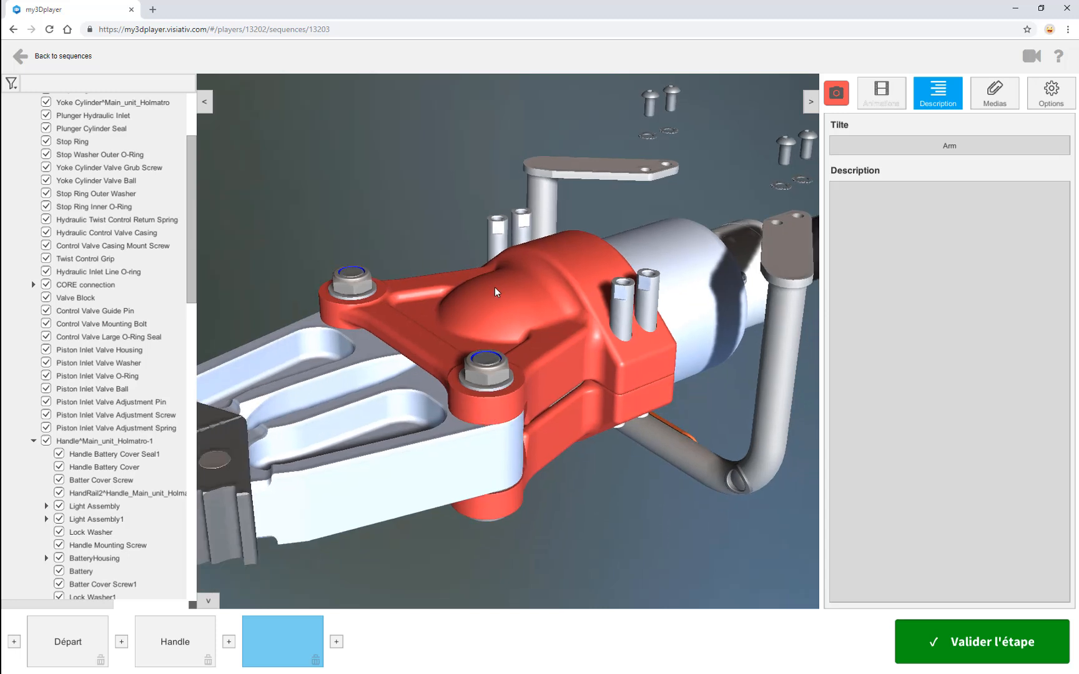
{"action": "middle_click_drag", "start_coordinate": [537, 295], "coordinate": [644, 282]}
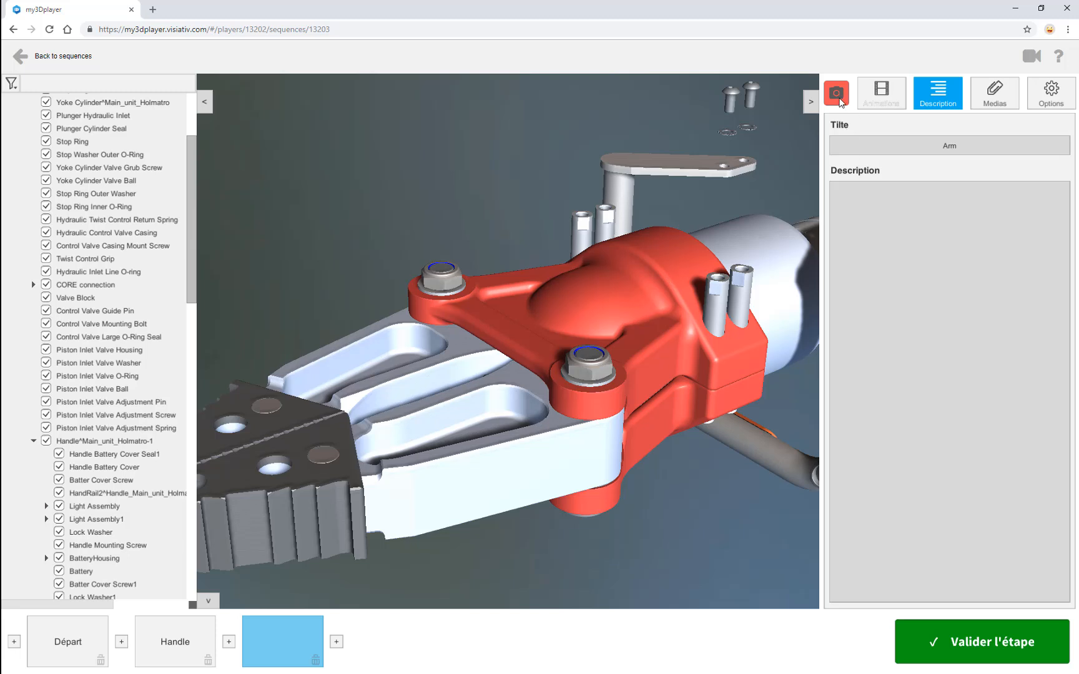
{"action": "left_click", "coordinate": [837, 99]}
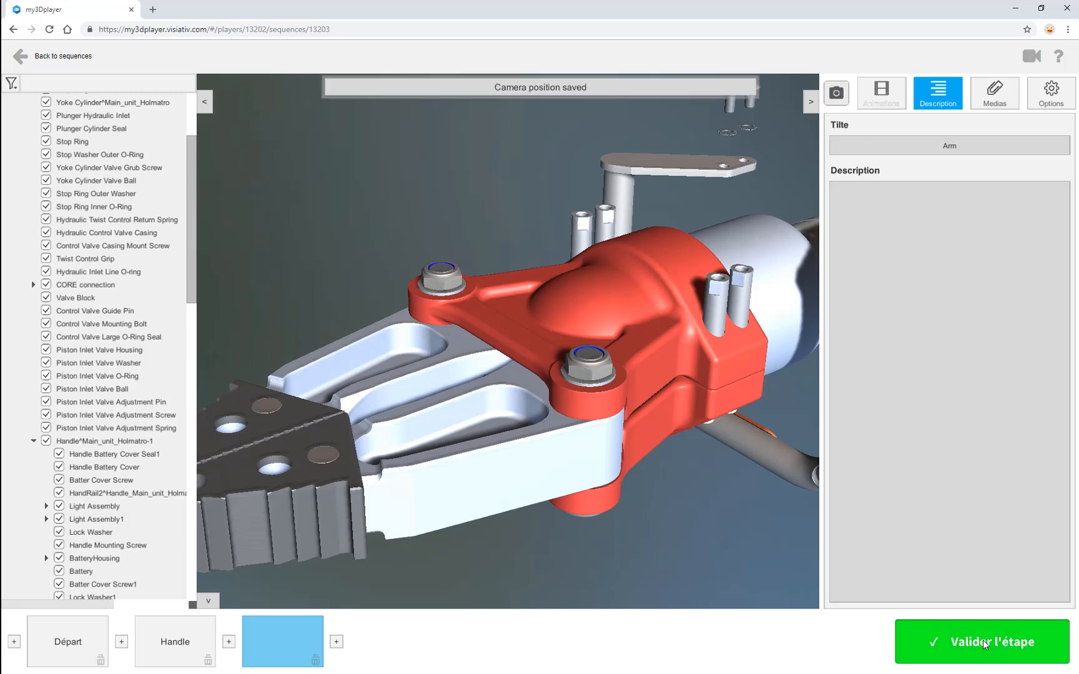
{"action": "left_click", "coordinate": [984, 644]}
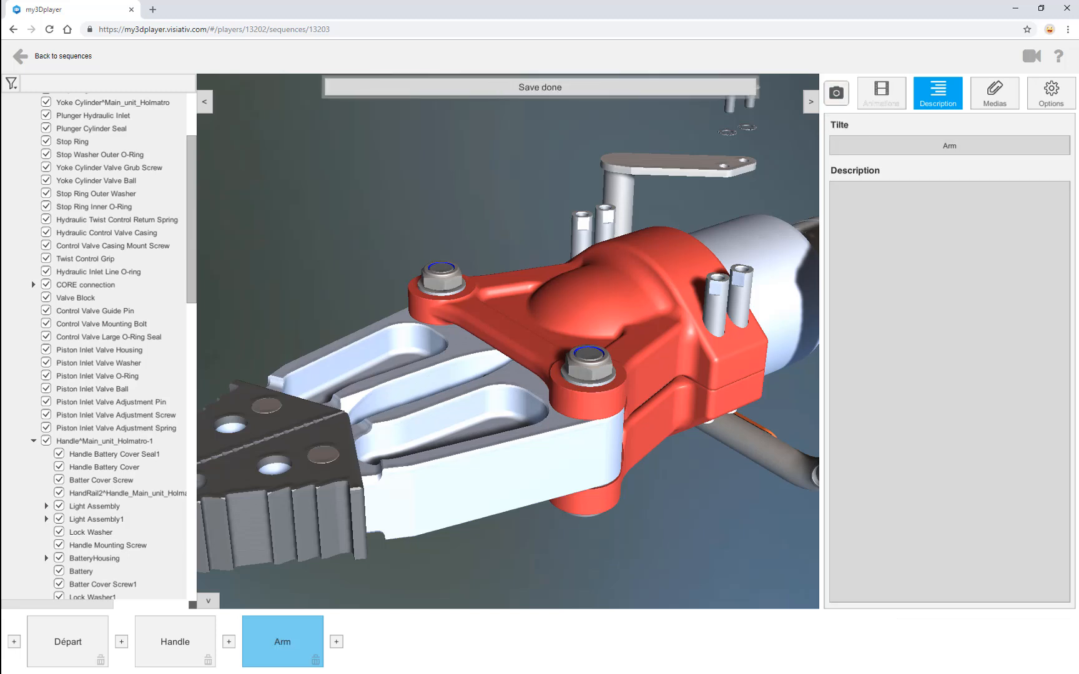
Make the Arm step's first animation group hide the handle assembly at 100% transparency with a duration of 0 seconds
{"action": "left_click", "coordinate": [888, 98]}
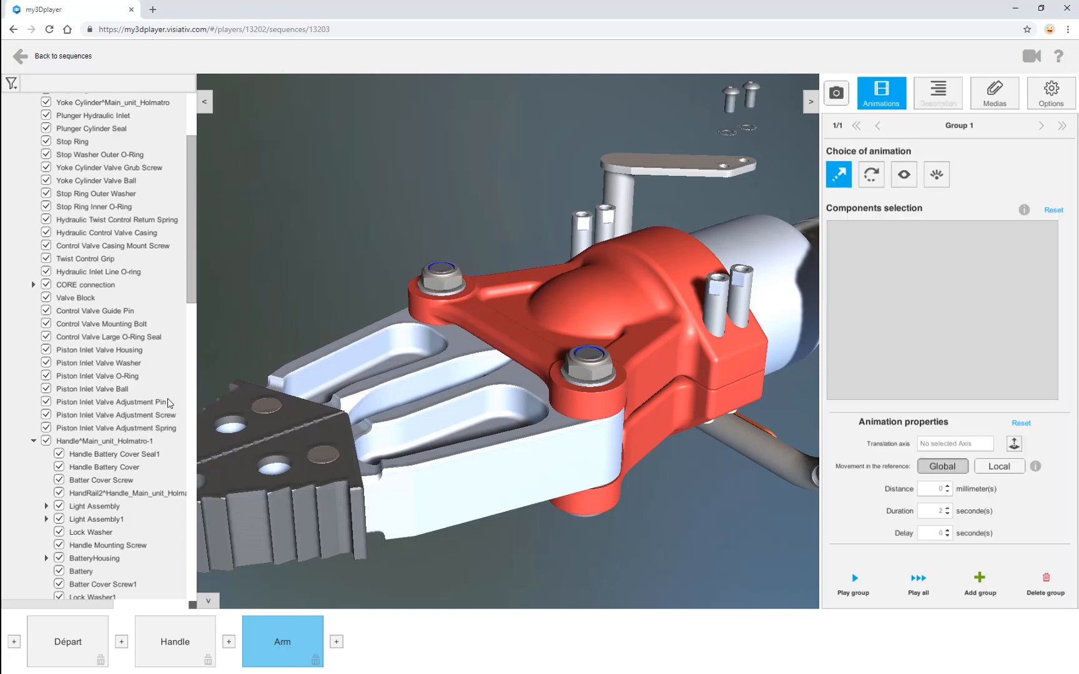
{"action": "left_click", "coordinate": [139, 442]}
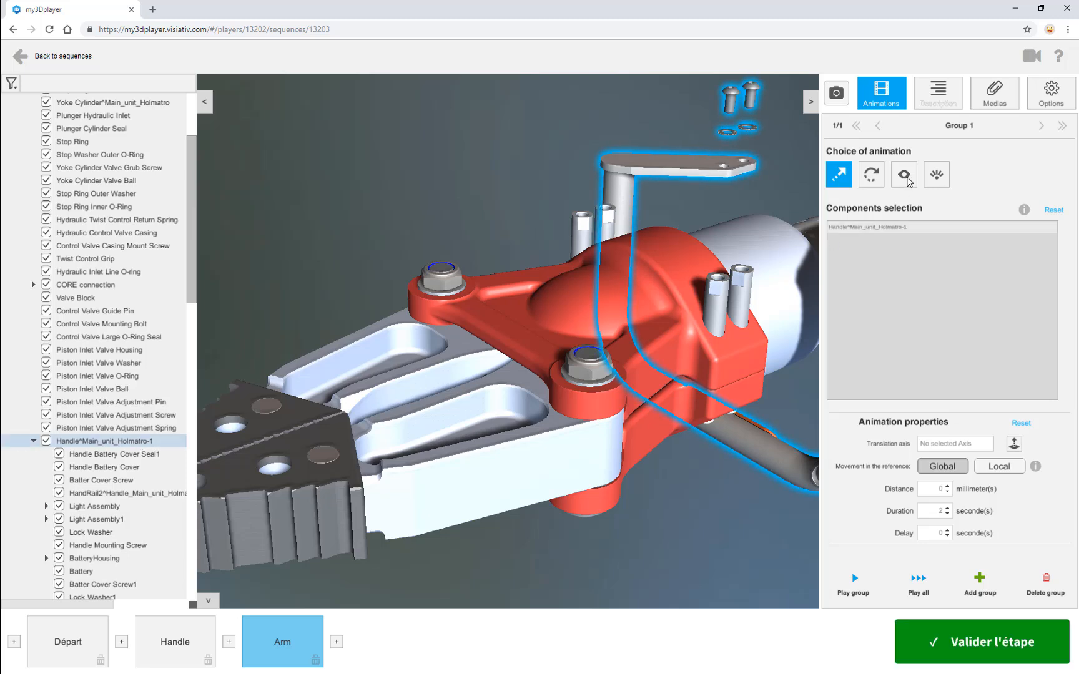
{"action": "left_click", "coordinate": [906, 179]}
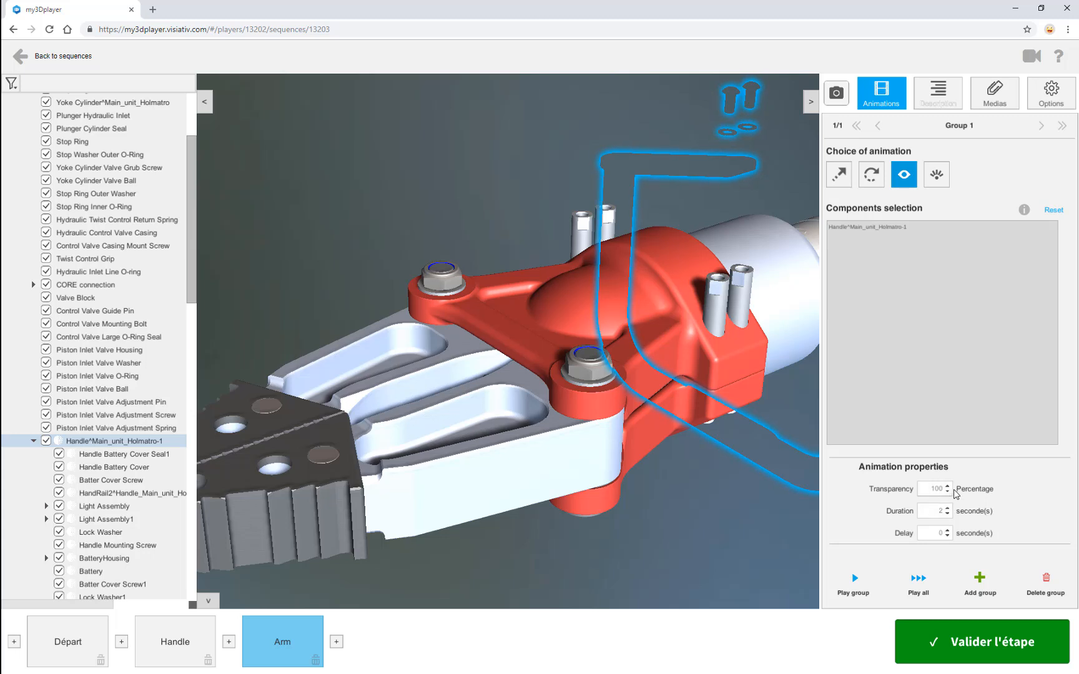
{"action": "left_click", "coordinate": [947, 513]}
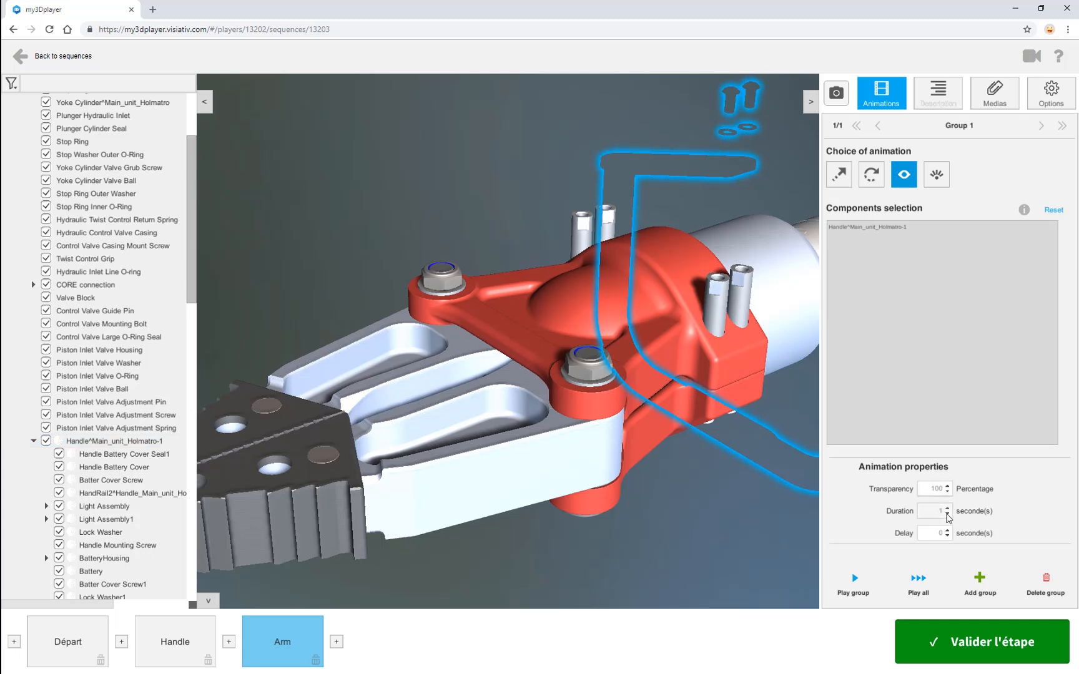
{"action": "left_click", "coordinate": [947, 514]}
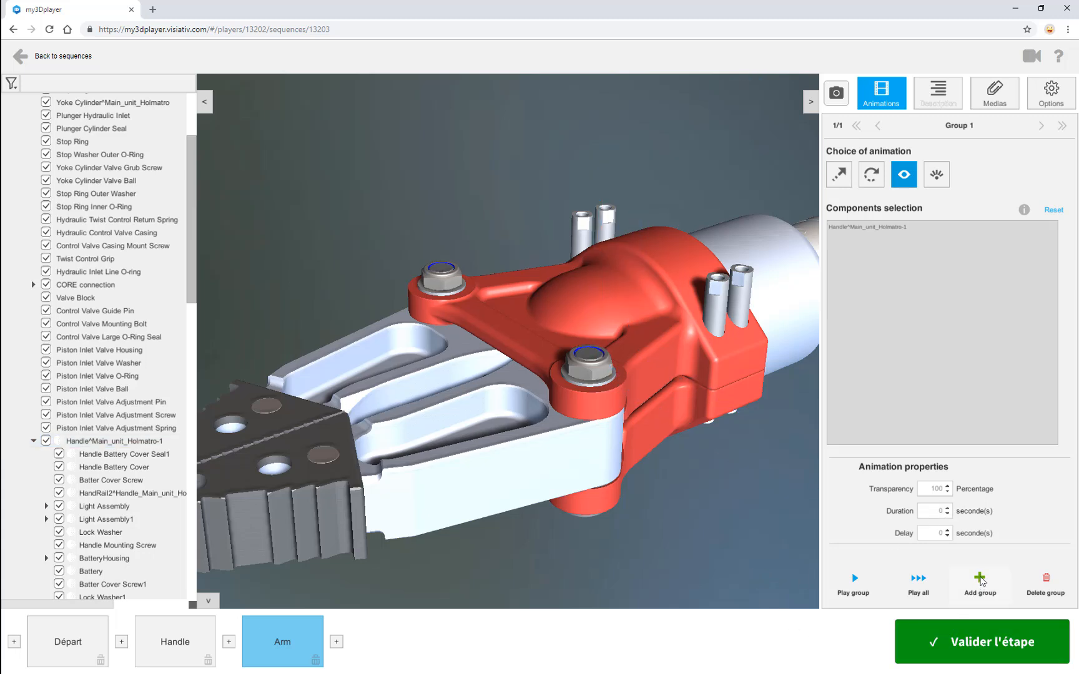
Add a second animation group that translates only the two pivot pin lock nuts about -70 mm along the global Y axis
{"action": "left_click", "coordinate": [979, 579]}
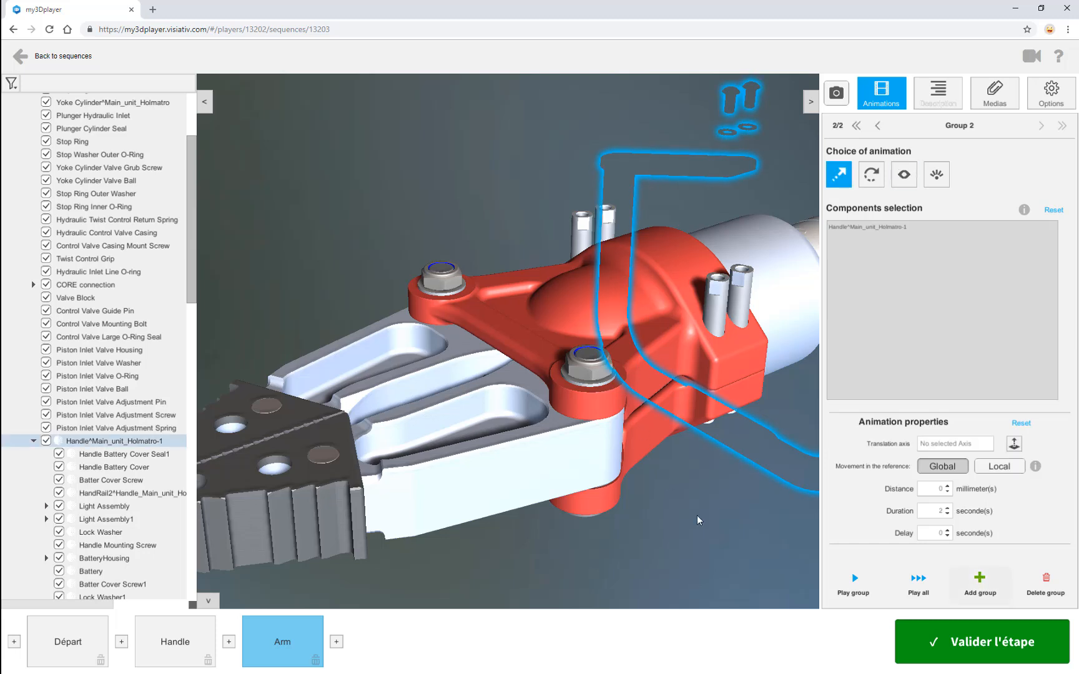
{"action": "left_click", "coordinate": [1054, 211]}
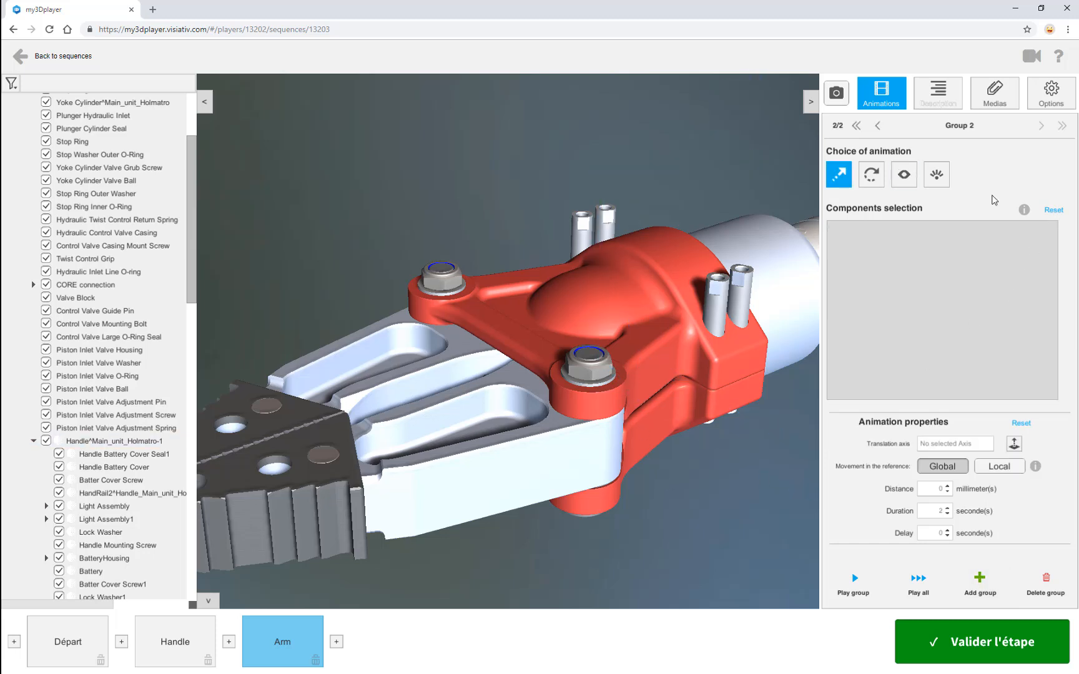
{"action": "left_click", "coordinate": [608, 377]}
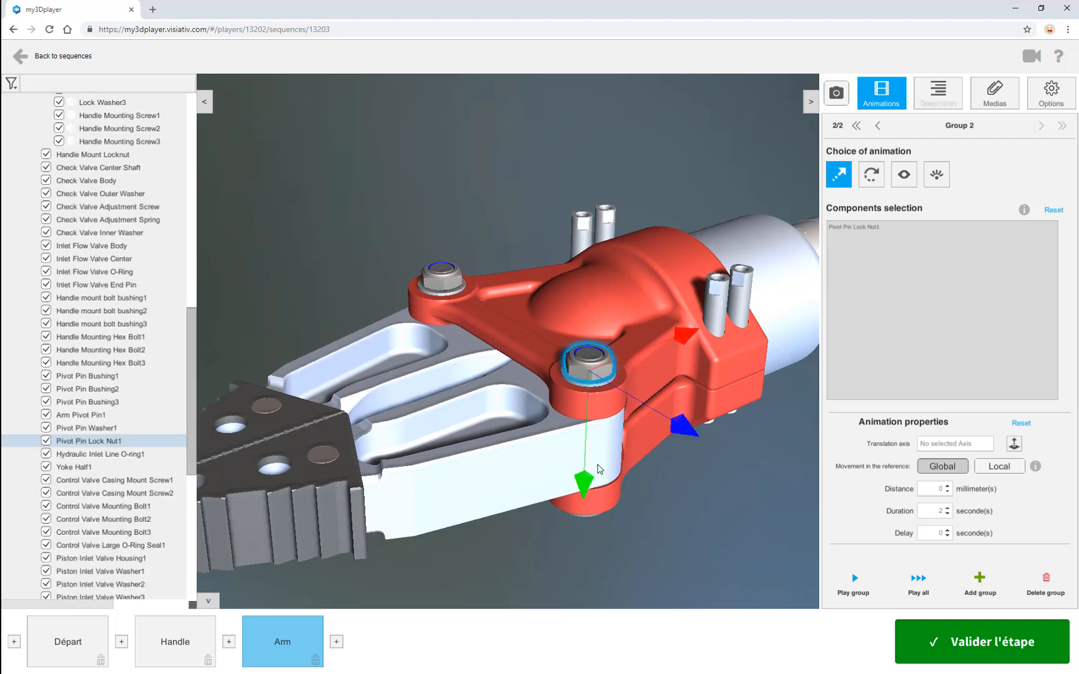
{"action": "left_click_drag", "start_coordinate": [584, 482], "coordinate": [590, 368]}
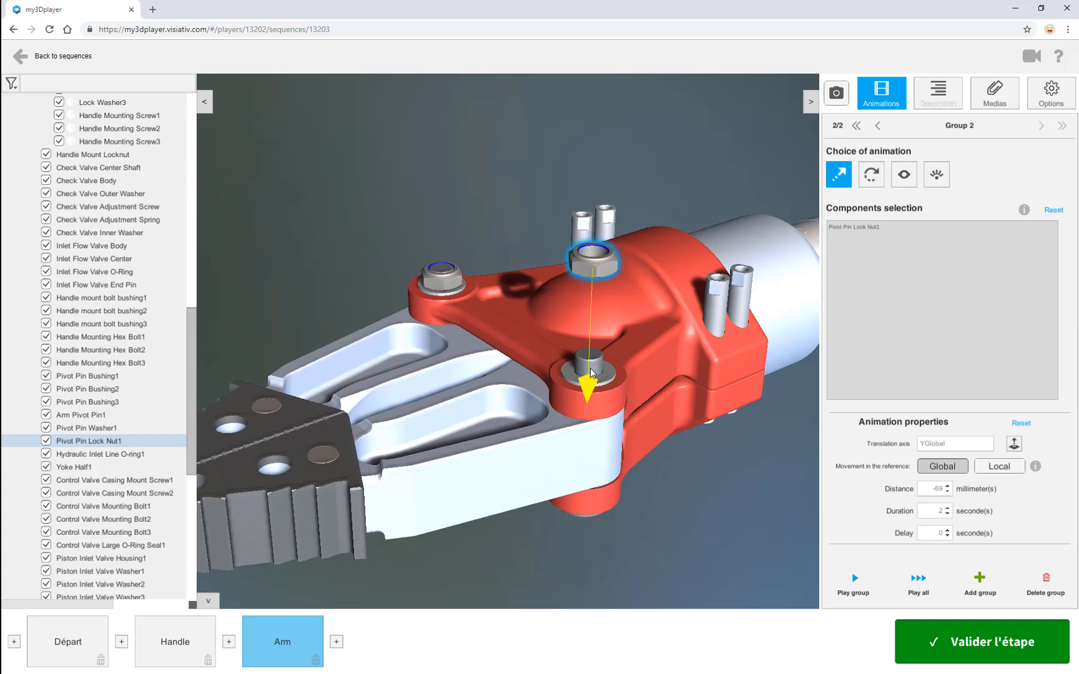
{"action": "left_click", "coordinate": [455, 286], "text": "ctrl"}
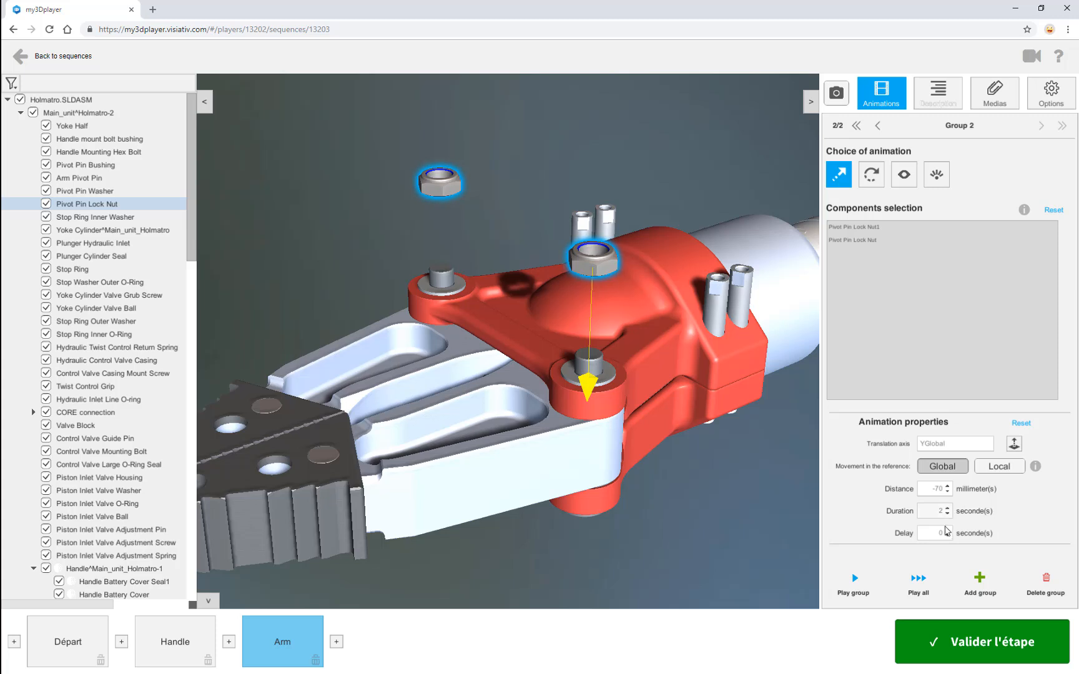
Add a third animation group that rotates both pivot pin lock nuts about 67 degrees around the global Y axis
{"action": "left_click", "coordinate": [980, 581]}
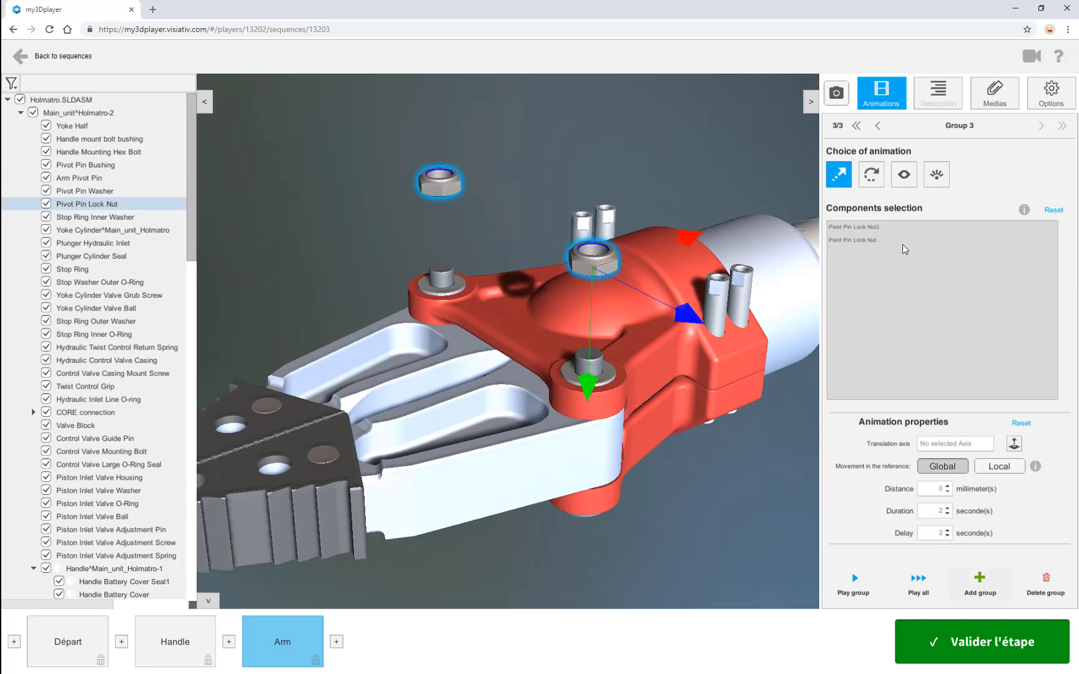
{"action": "left_click", "coordinate": [873, 176]}
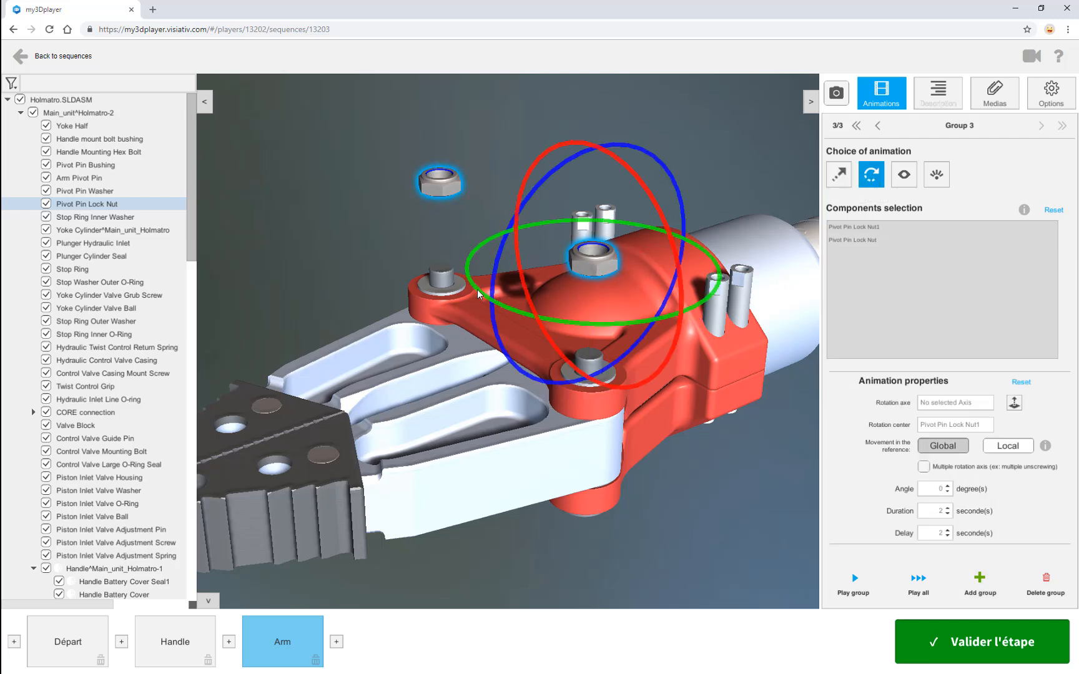
{"action": "left_click", "coordinate": [542, 318]}
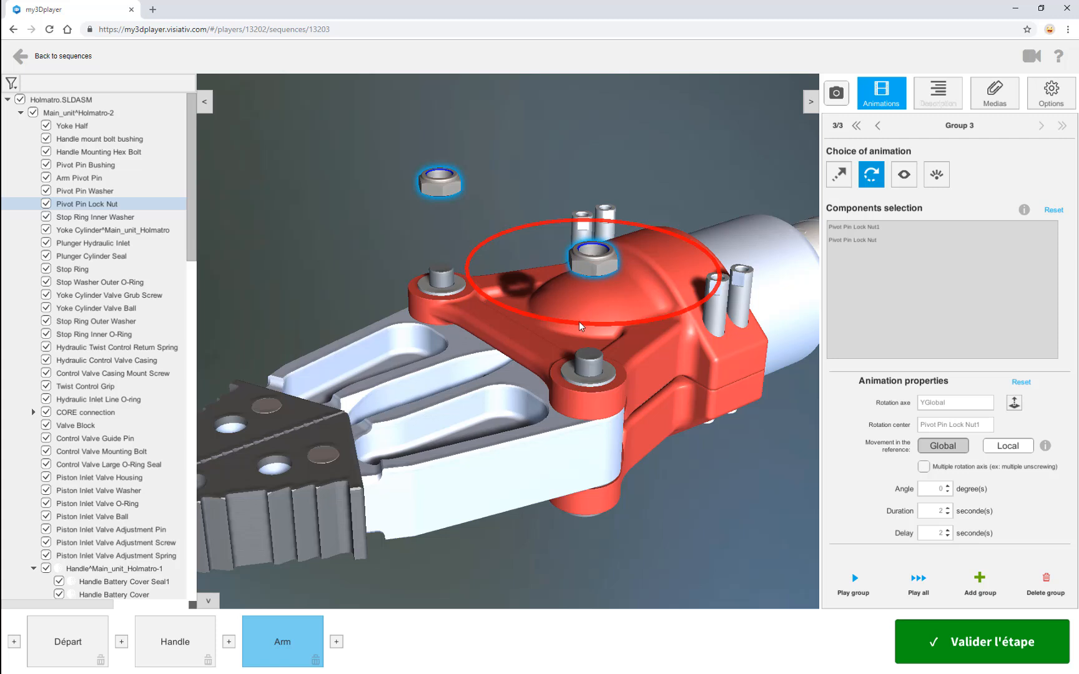
{"action": "left_click_drag", "start_coordinate": [579, 321], "coordinate": [720, 533]}
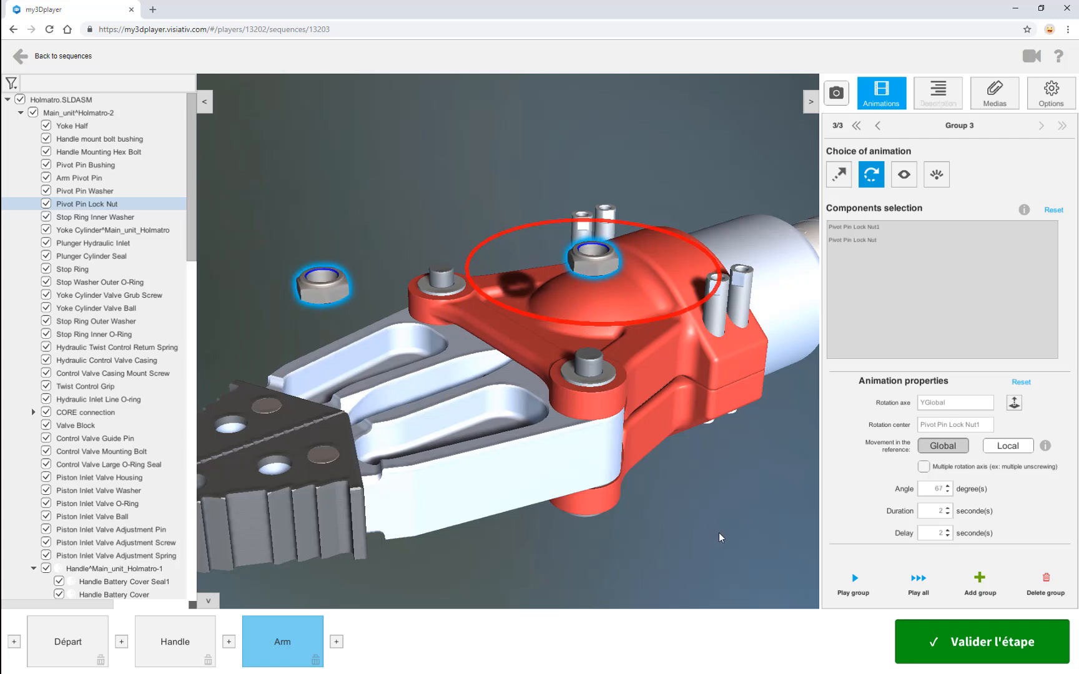
{"action": "left_click", "coordinate": [724, 519]}
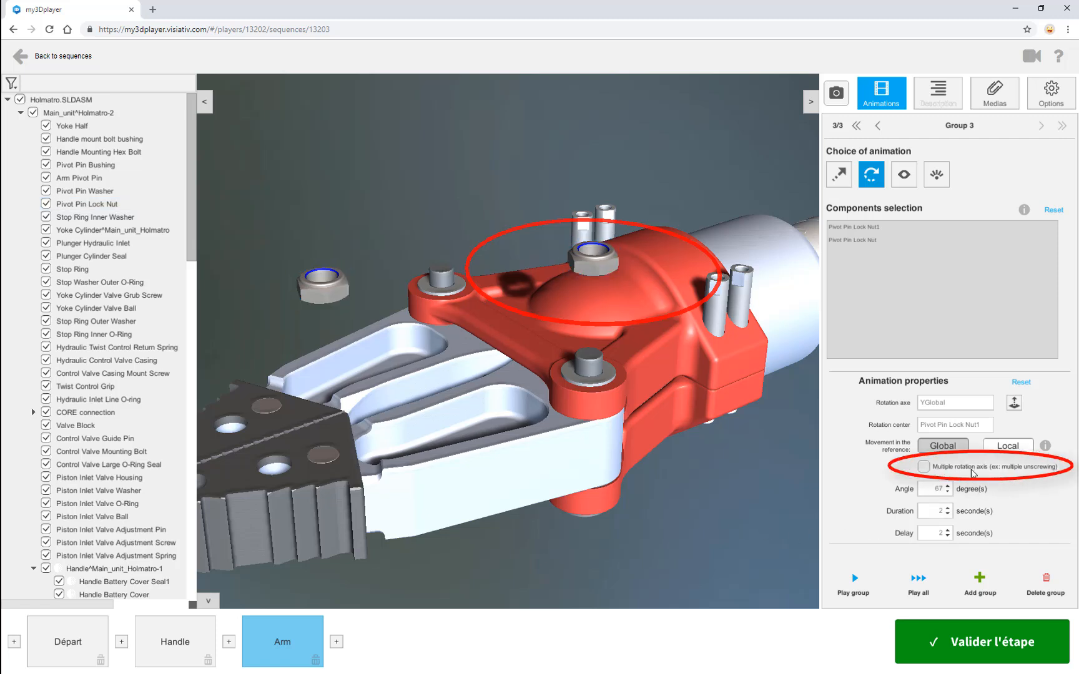
Enable multiple rotation axes for the lock nuts with a 720-degree angle and 0-second delay, and play all groups
{"action": "left_click", "coordinate": [924, 468]}
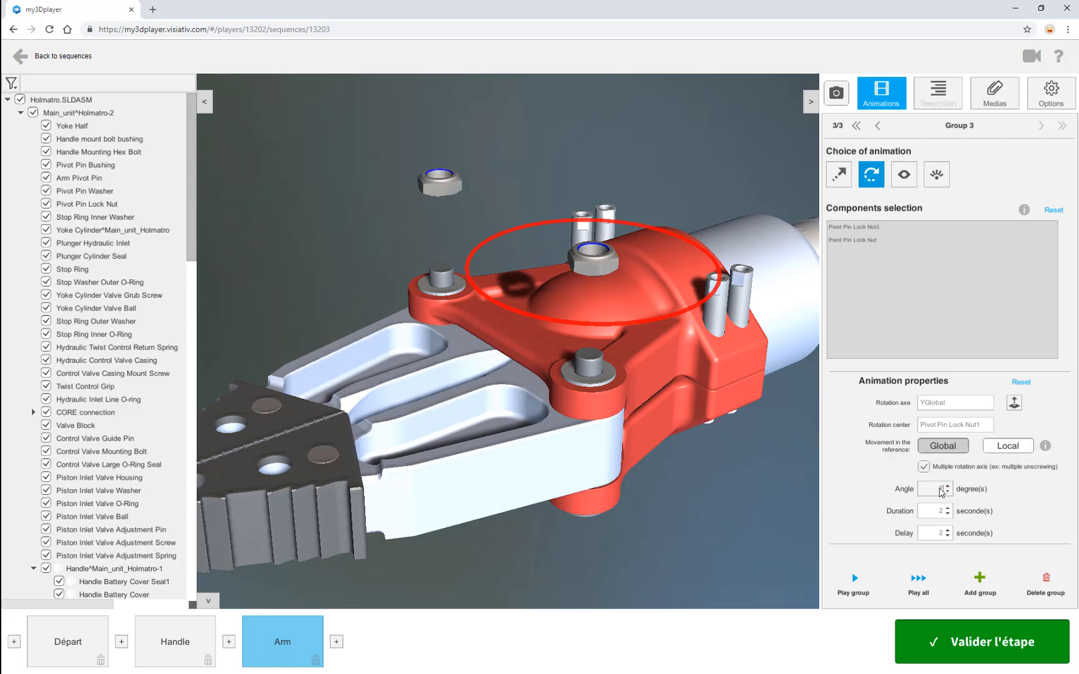
{"action": "left_click", "coordinate": [948, 536]}
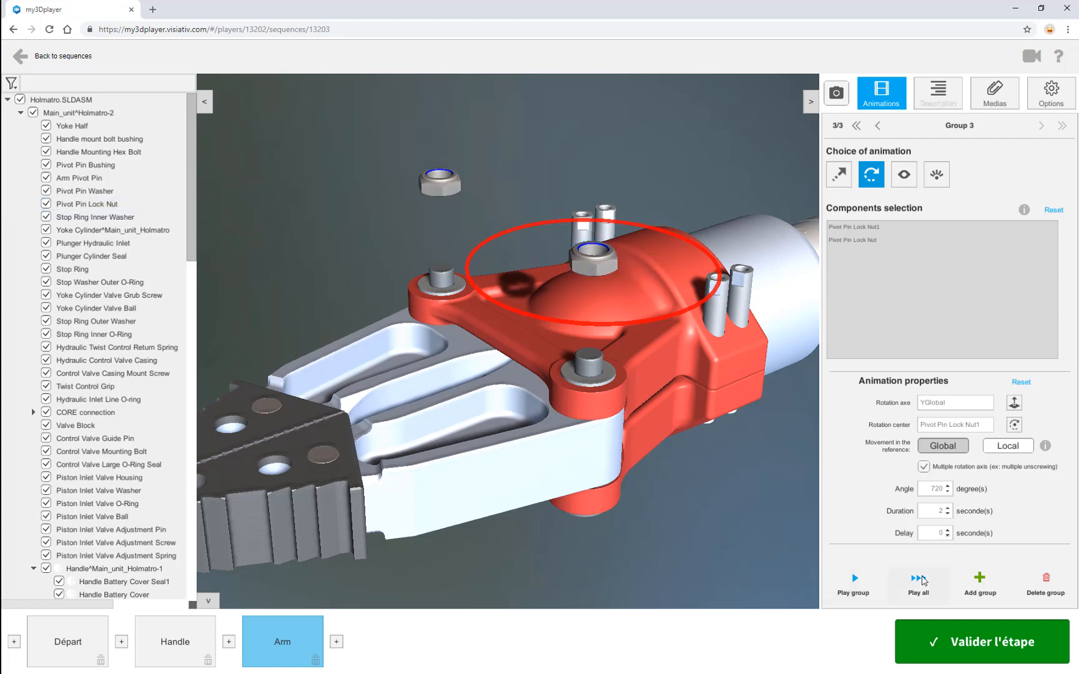
{"action": "left_click", "coordinate": [919, 579]}
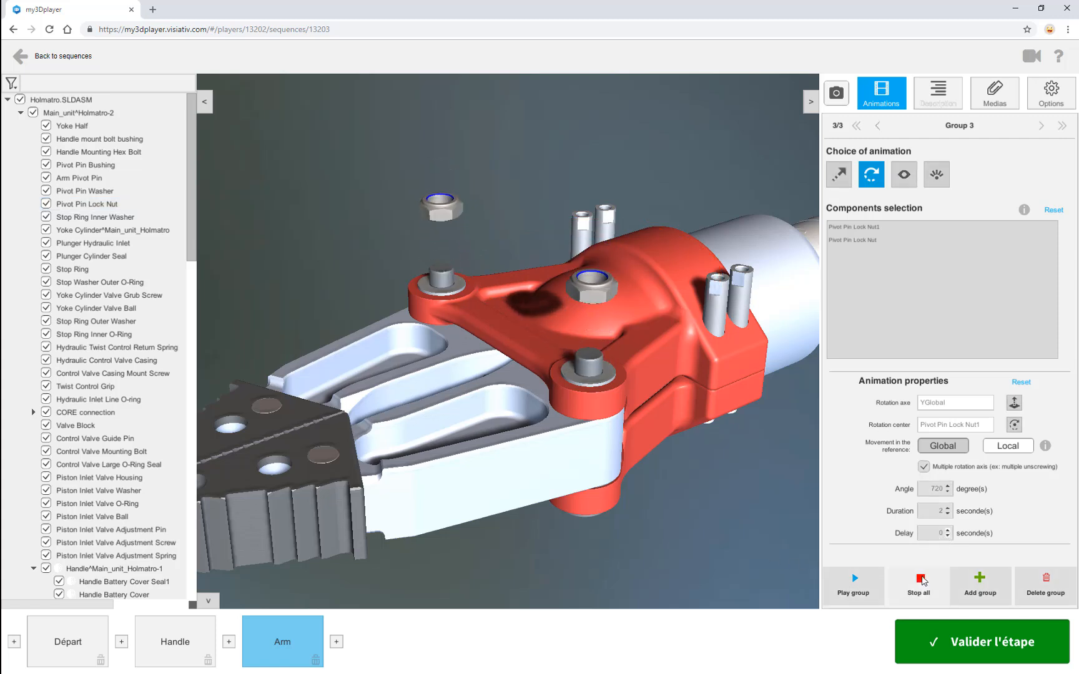
{"action": "left_click", "coordinate": [921, 579]}
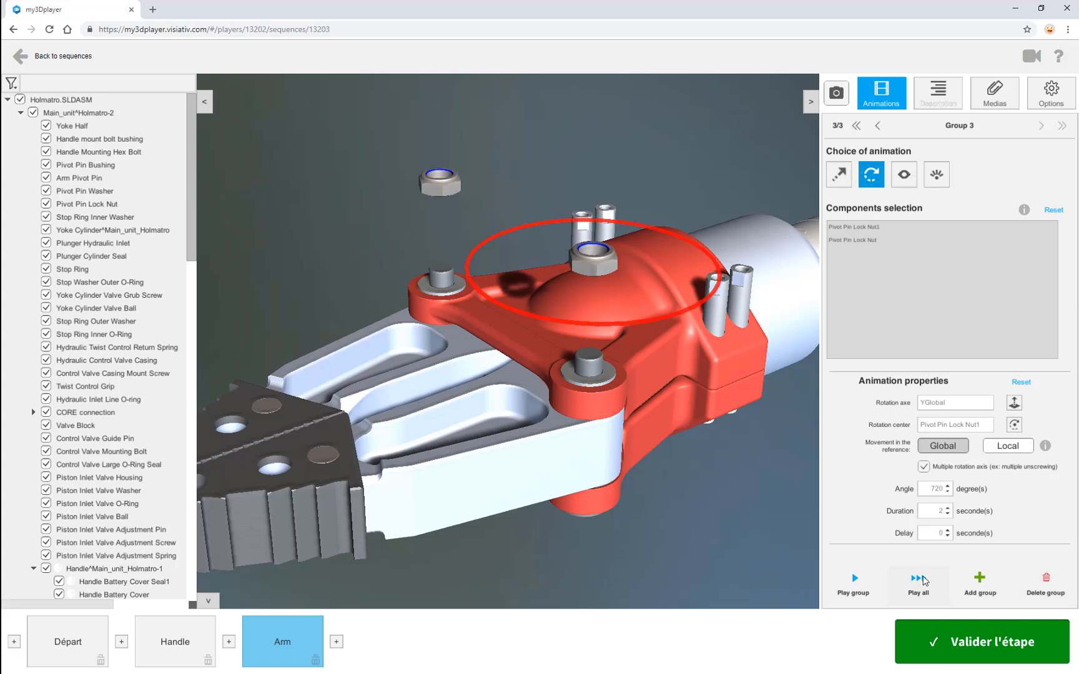
Add a fourth animation group that blinks only the right arm's Tip Pin in yellow at x2 speed
{"action": "left_click", "coordinate": [979, 583]}
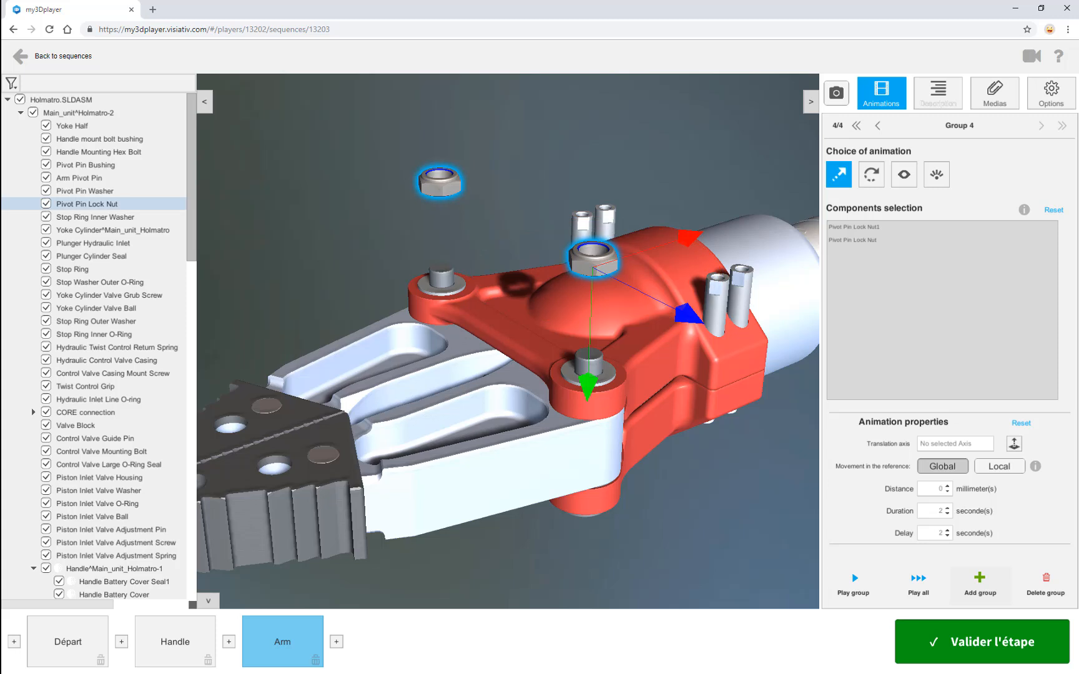
{"action": "left_click", "coordinate": [1054, 210]}
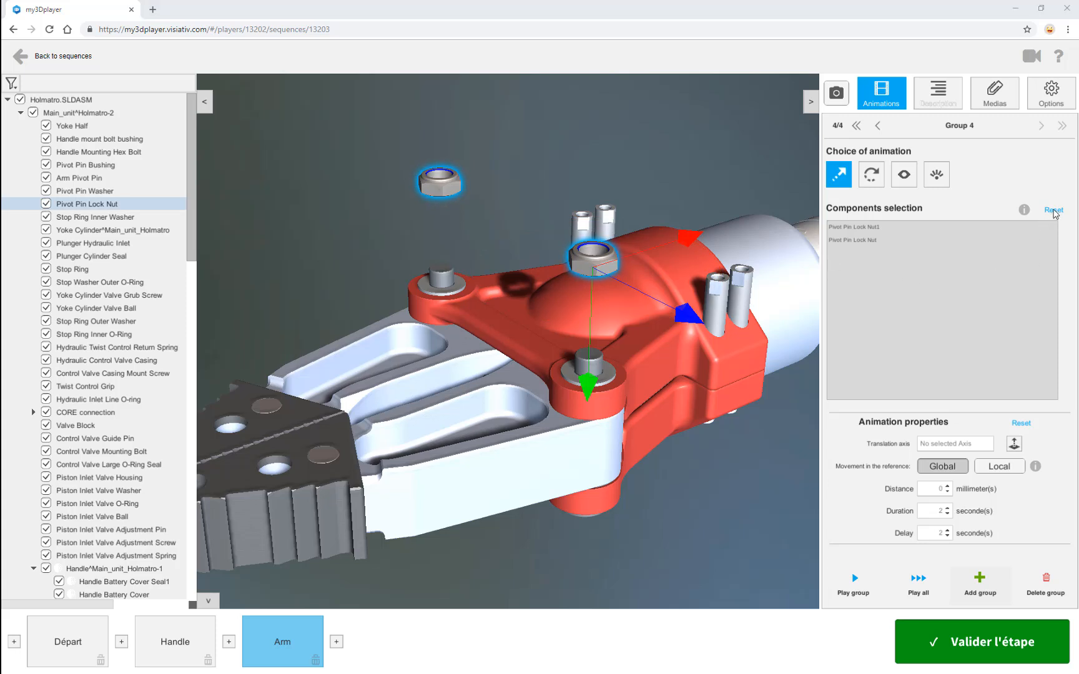
{"action": "left_click", "coordinate": [324, 461]}
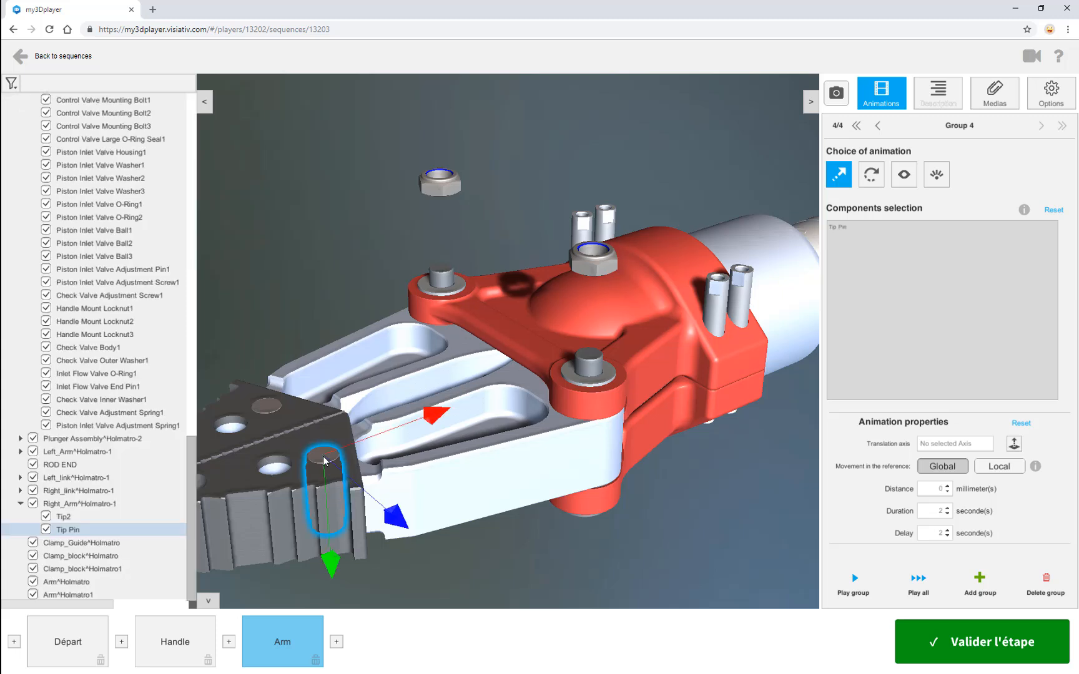
{"action": "left_click", "coordinate": [937, 175]}
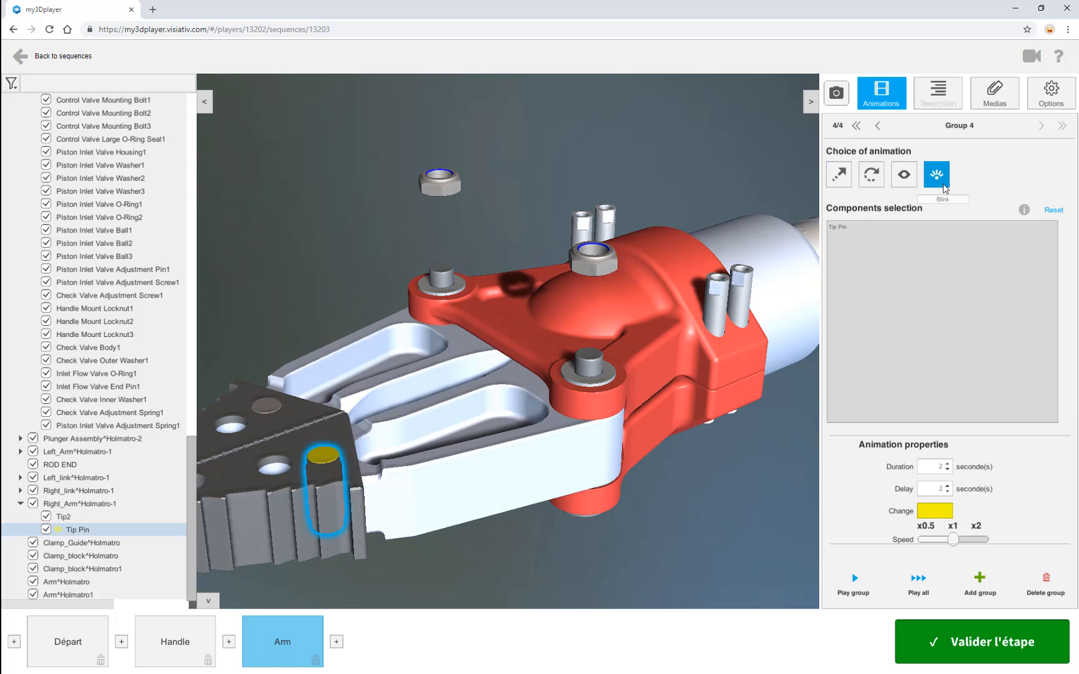
{"action": "left_click", "coordinate": [980, 540]}
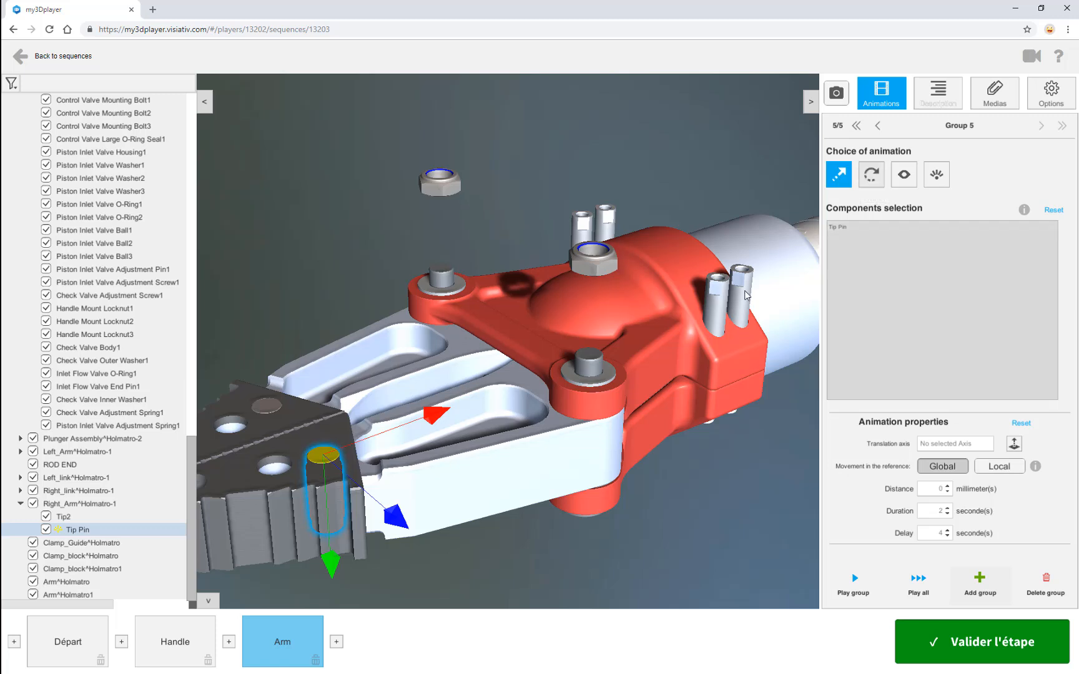
Add a fifth animation group that translates the Tip Pin about -125 mm along the global Y axis with a 2-second delay
{"action": "left_click_drag", "start_coordinate": [332, 567], "coordinate": [338, 420]}
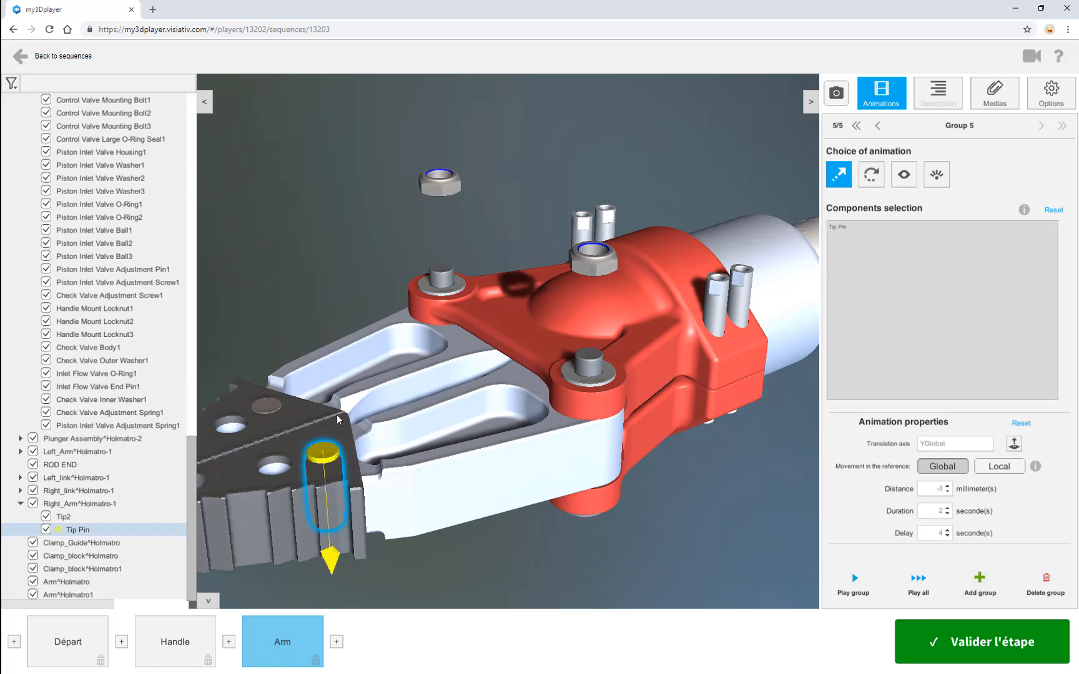
{"action": "left_click_drag", "start_coordinate": [337, 360], "coordinate": [335, 350]}
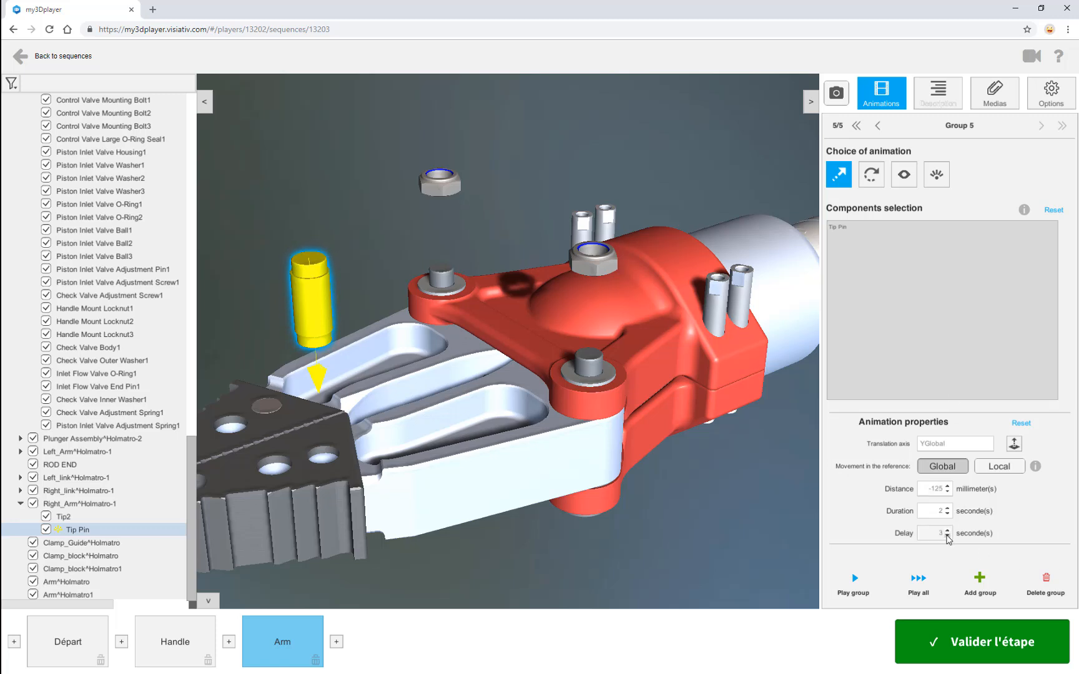
{"action": "left_click", "coordinate": [803, 580]}
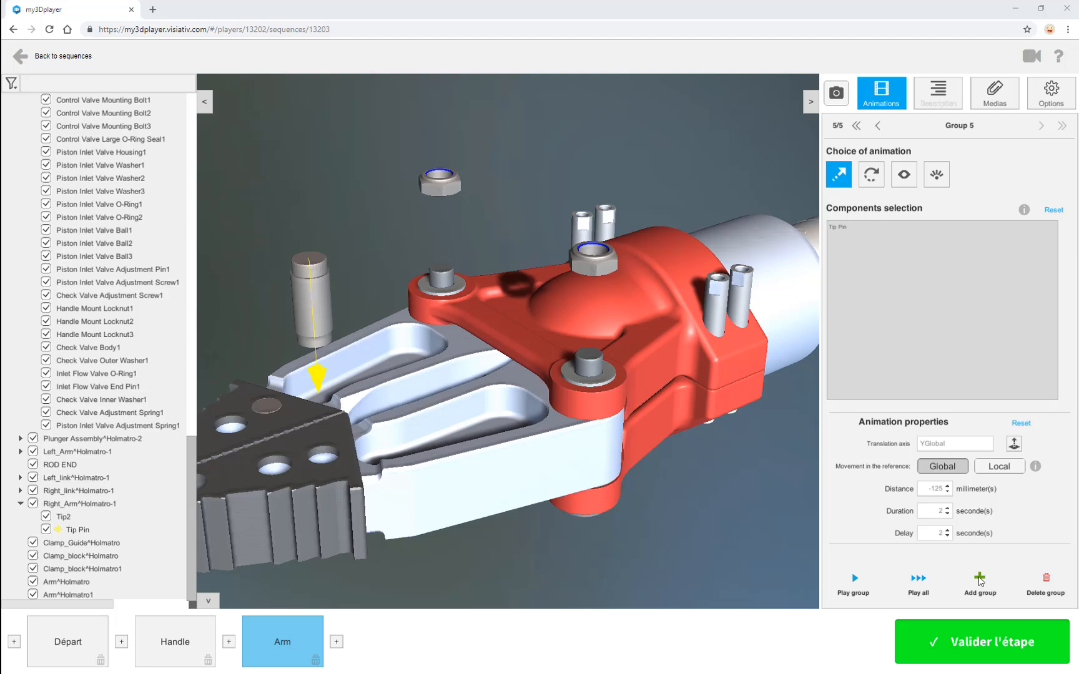
Add a sixth animation group that hides the Tip Pin at 100% transparency, and play all groups
{"action": "left_click", "coordinate": [906, 178]}
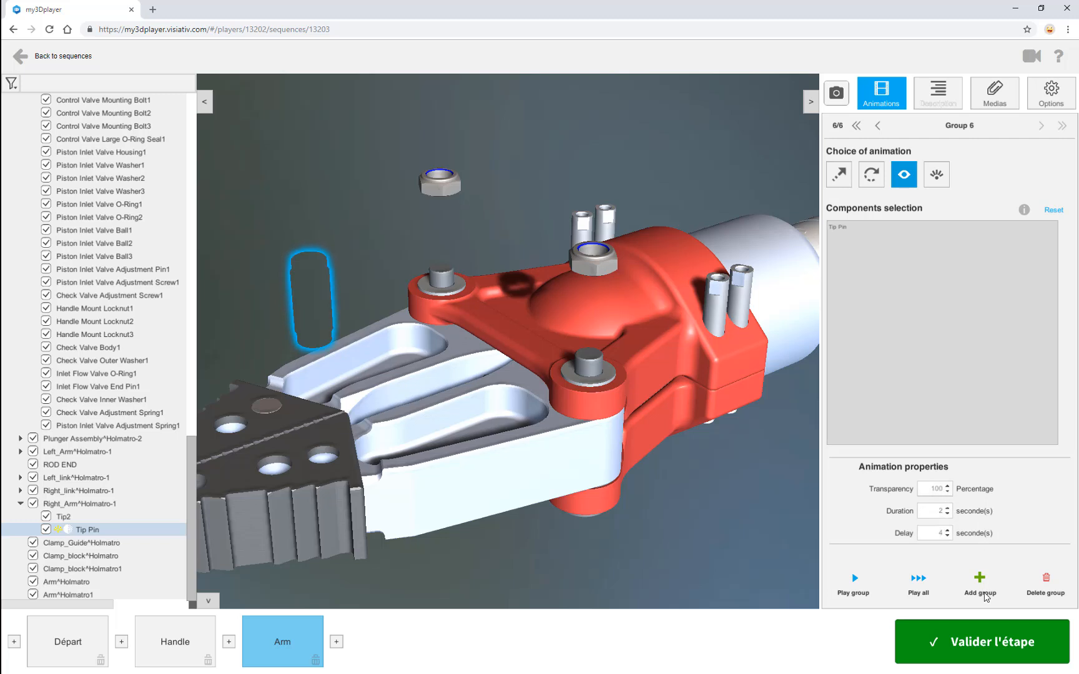
{"action": "left_click", "coordinate": [922, 589]}
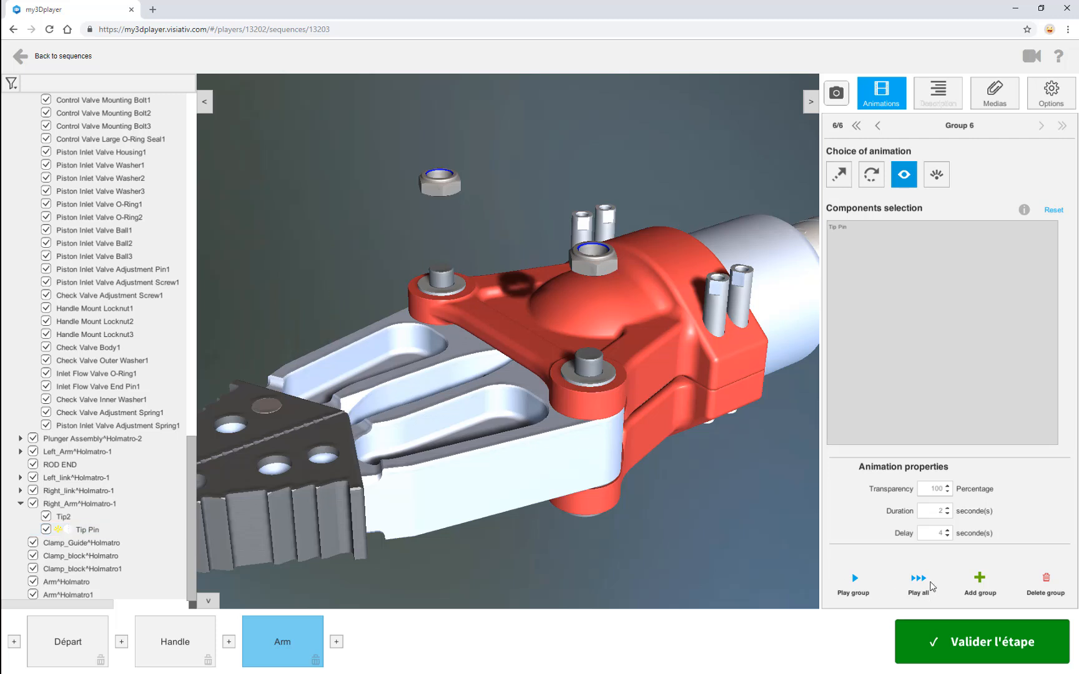
{"action": "left_click", "coordinate": [922, 582]}
Add a seventh animation group of the rotation type containing only Tip2 and Arm^Holmatro1
{"action": "left_click", "coordinate": [978, 579]}
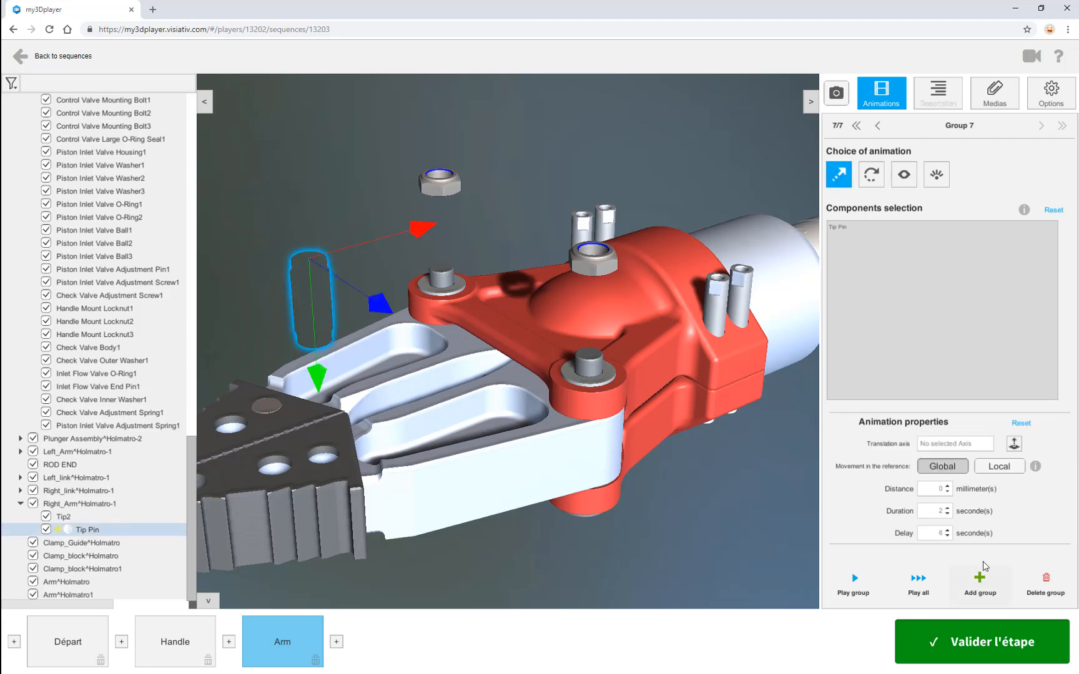
{"action": "left_click", "coordinate": [871, 174]}
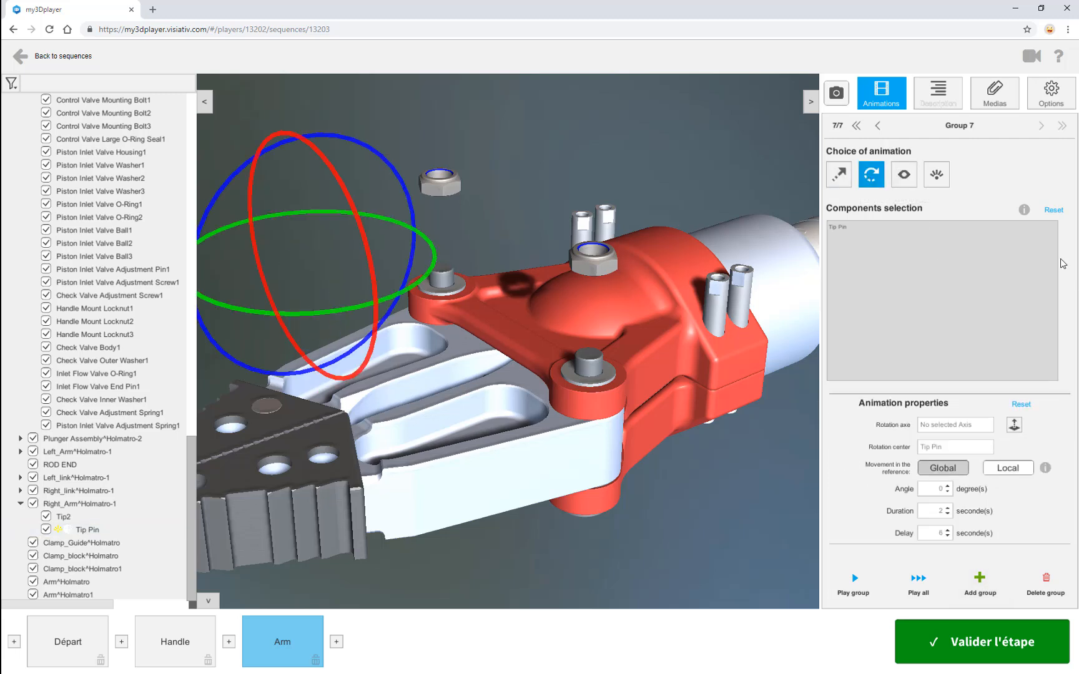
{"action": "left_click", "coordinate": [1054, 210]}
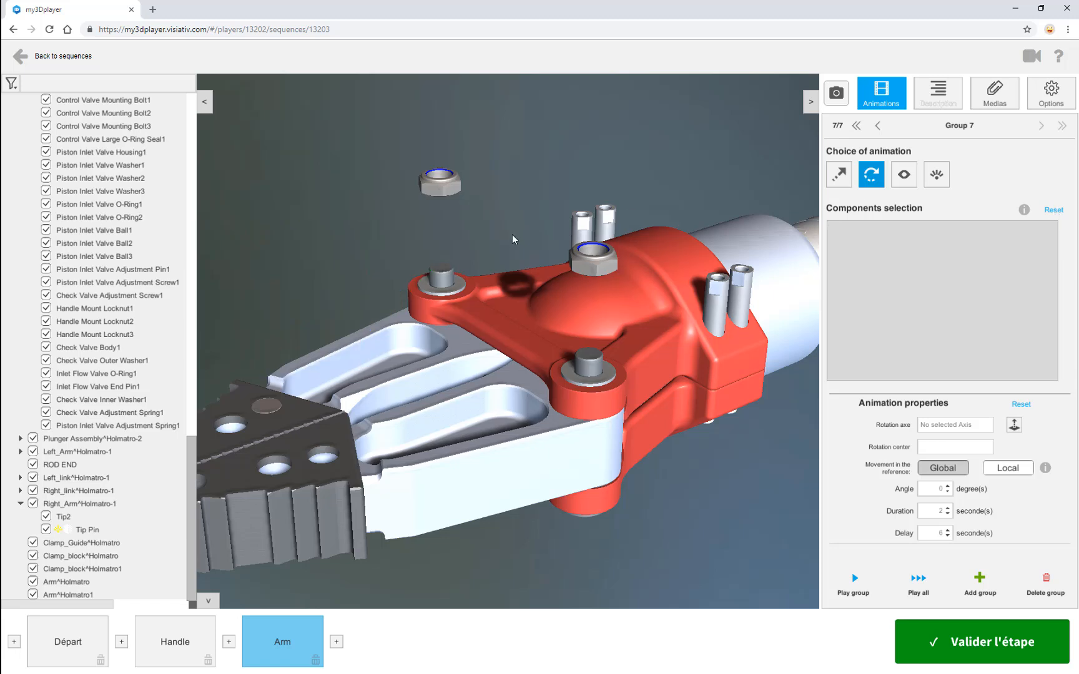
{"action": "left_click", "coordinate": [348, 476]}
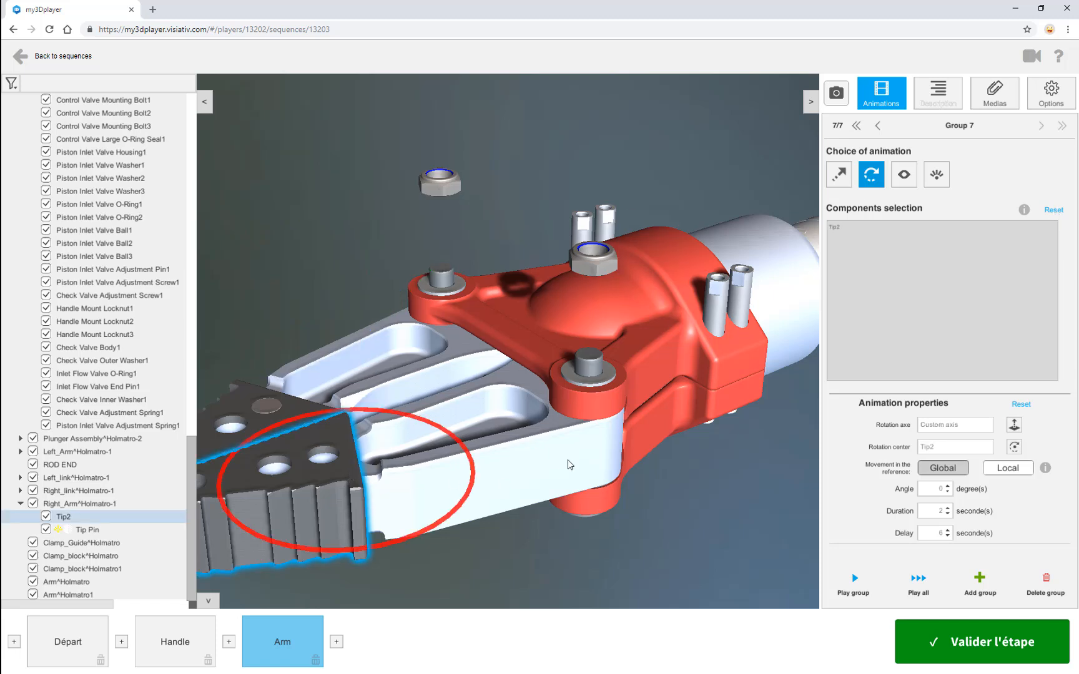
{"action": "left_click", "coordinate": [520, 476]}
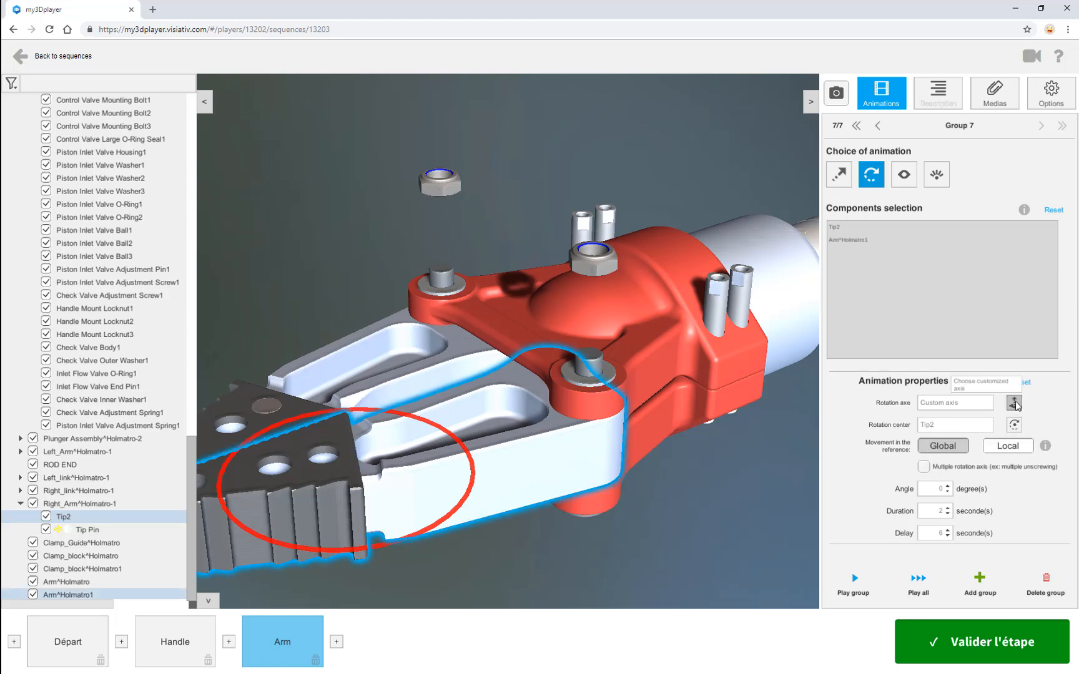
Rotate Tip2 and the arm about -56 degrees around a custom axis centred on the near arm pivot pin
{"action": "left_click", "coordinate": [1014, 401]}
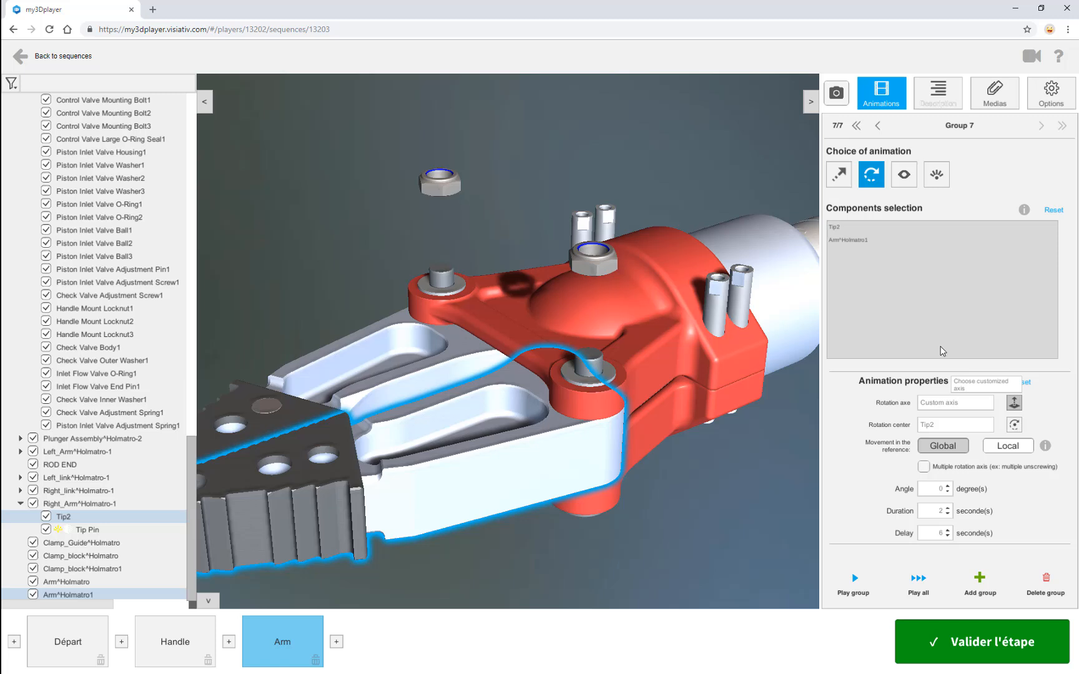
{"action": "left_click", "coordinate": [590, 357]}
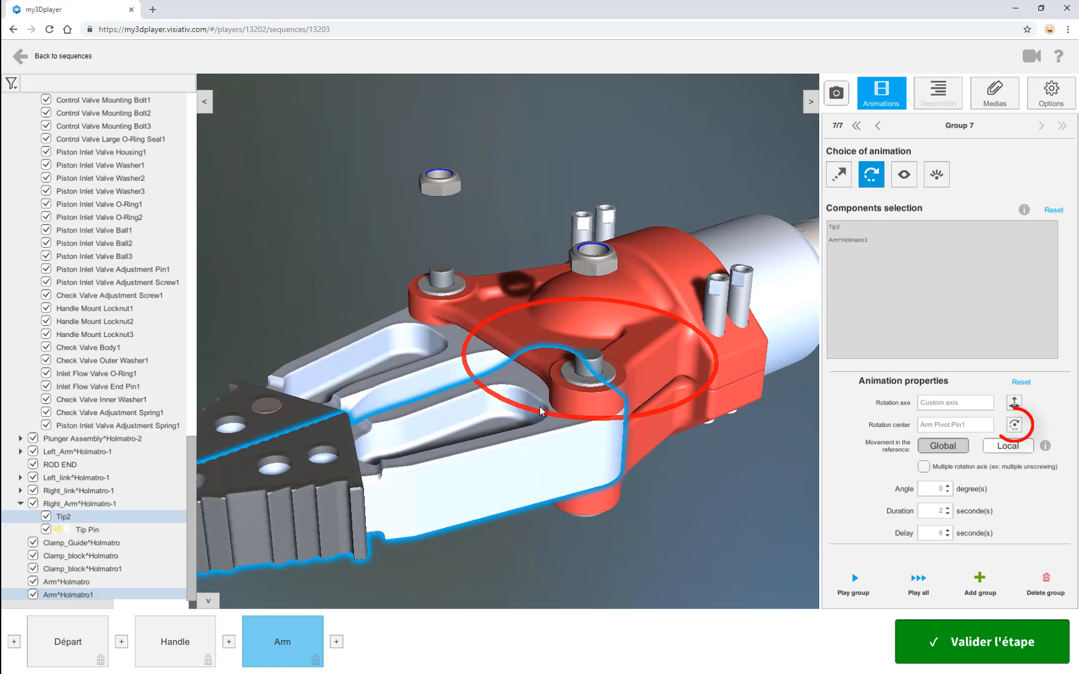
{"action": "left_click_drag", "start_coordinate": [571, 417], "coordinate": [621, 421]}
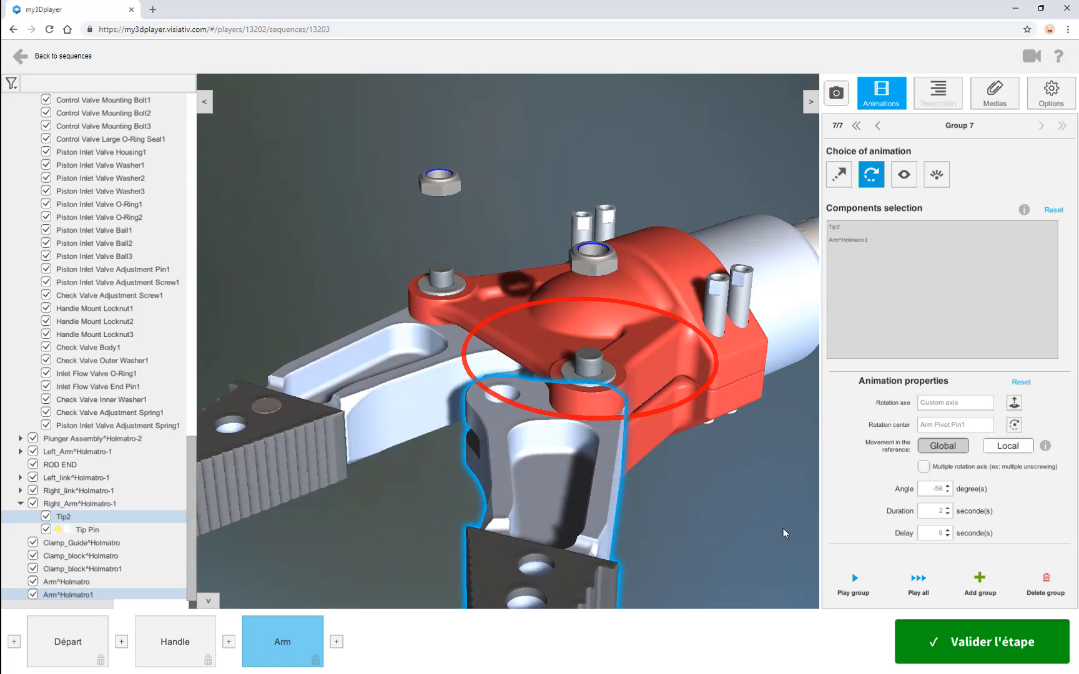
{"action": "left_click", "coordinate": [748, 550]}
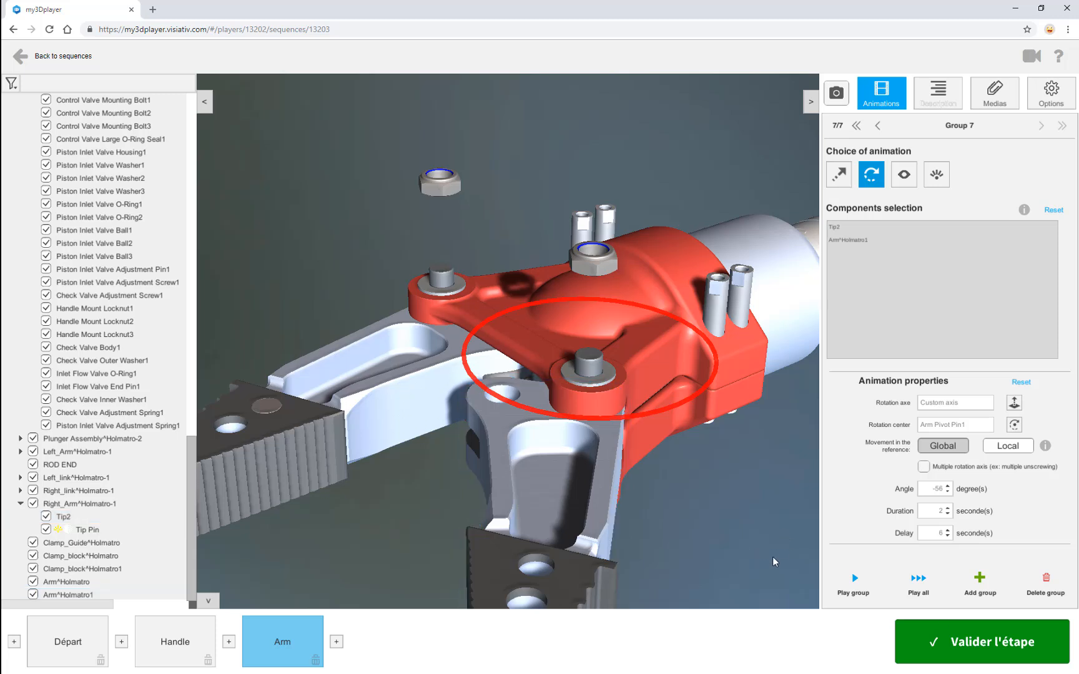
Save the Arm step after playing all its groups, and play the Départ, Handle and Arm steps in order
{"action": "left_click", "coordinate": [917, 581]}
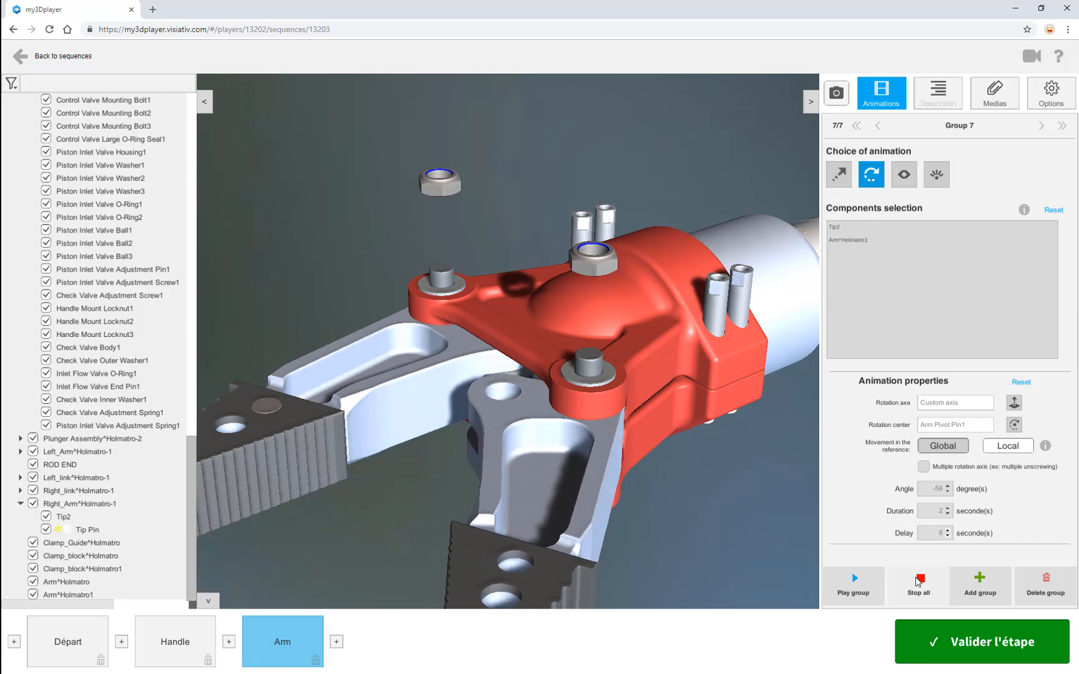
{"action": "left_click", "coordinate": [971, 647]}
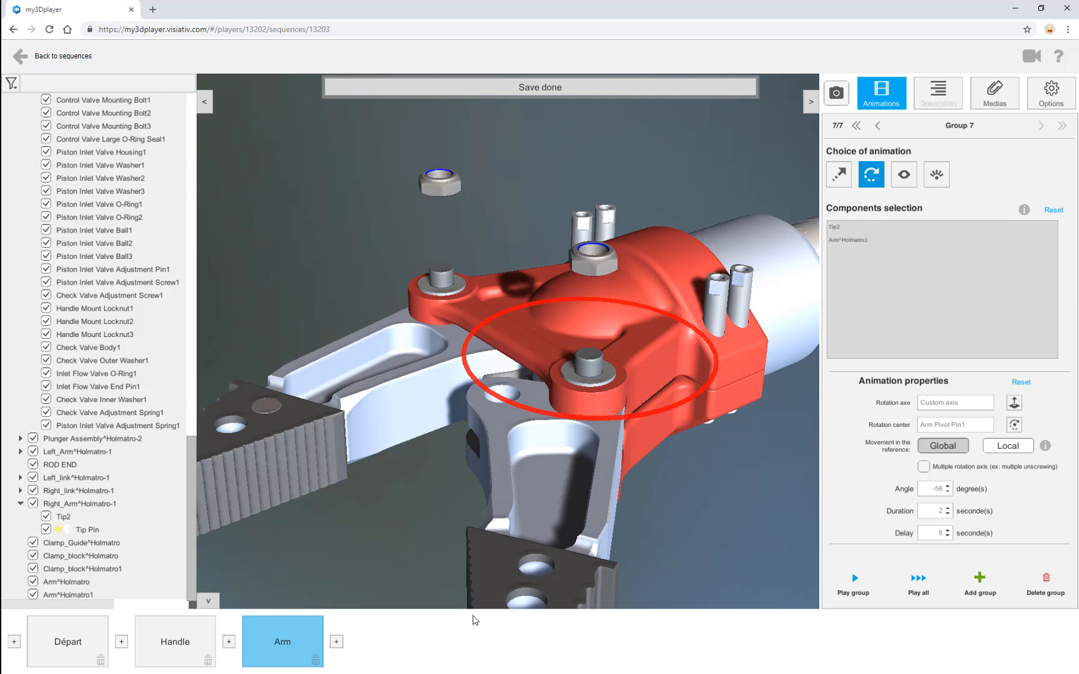
{"action": "left_click", "coordinate": [69, 643]}
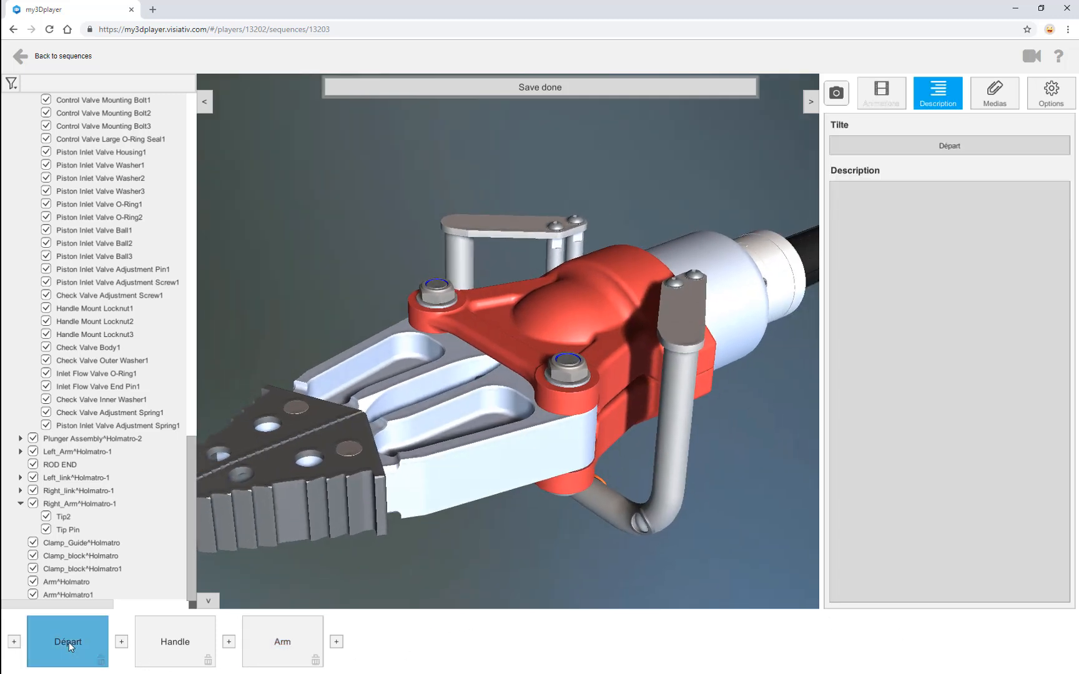
{"action": "left_click", "coordinate": [191, 648]}
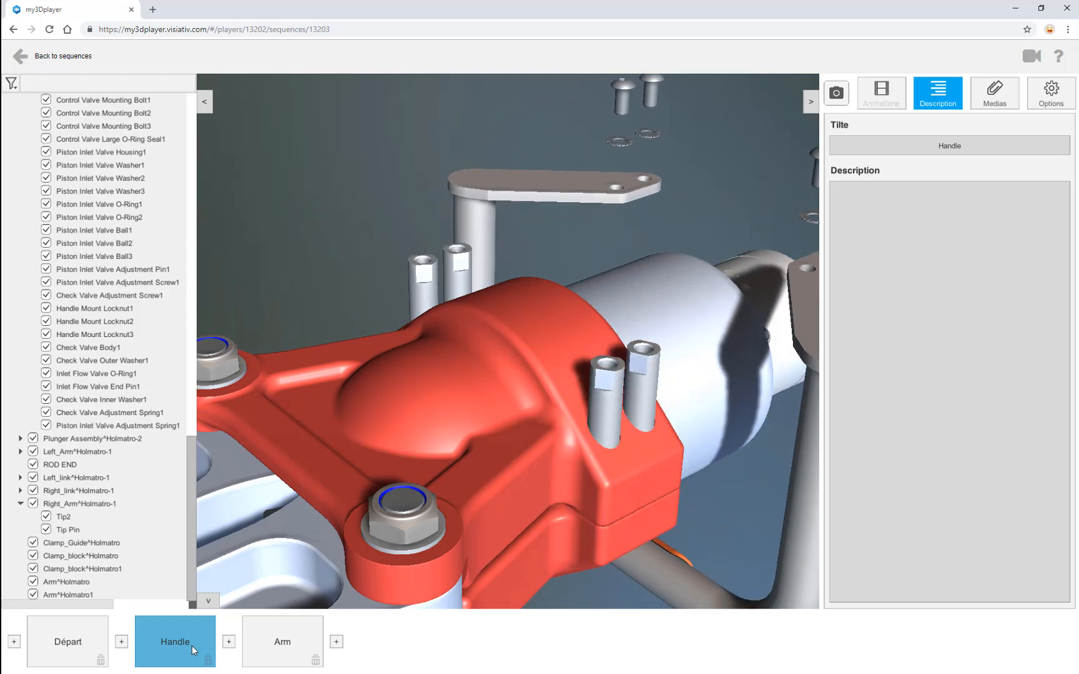
{"action": "left_click", "coordinate": [287, 651]}
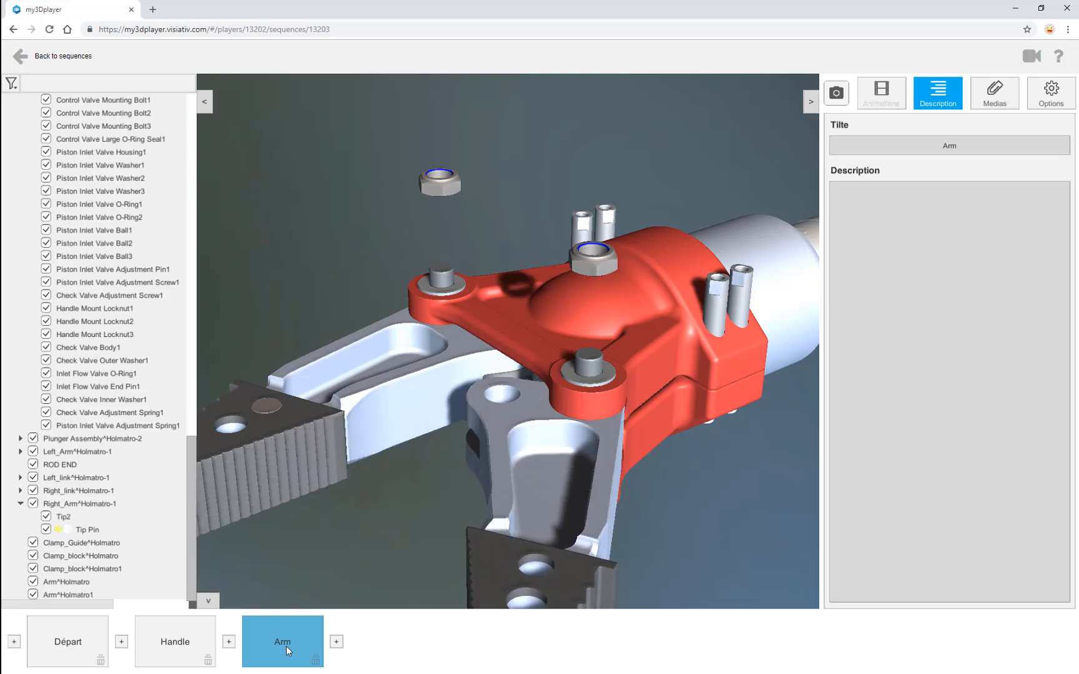
Change the Tip Pin's blink colour to bright blue in animation group 4 of the Arm step
{"action": "left_click", "coordinate": [884, 95]}
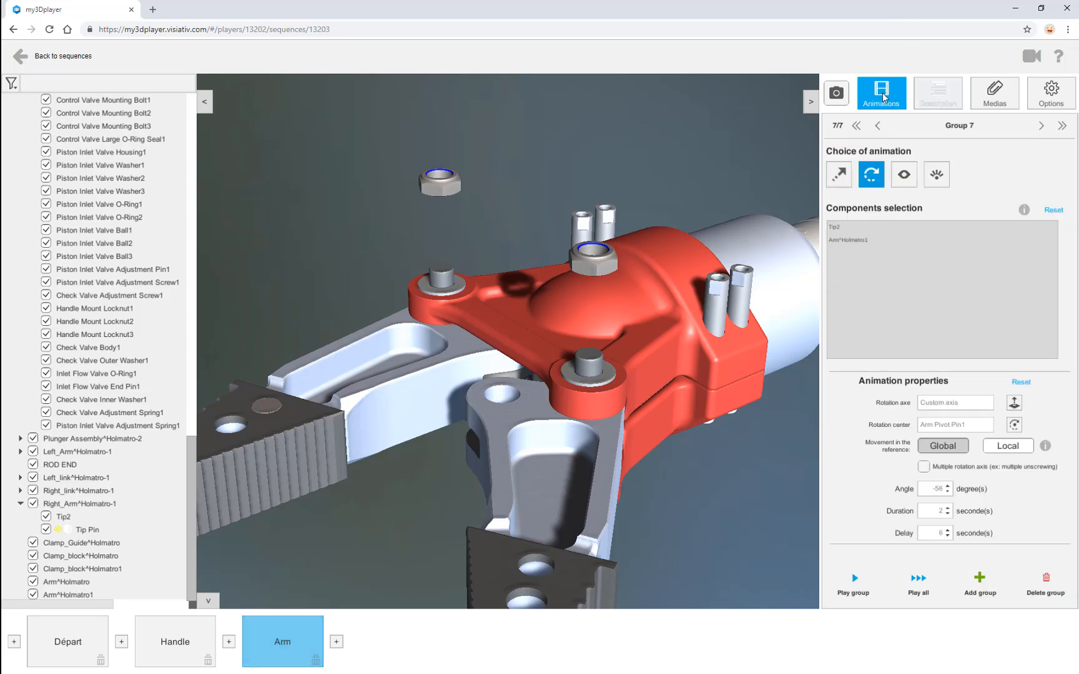
{"action": "left_click", "coordinate": [877, 126]}
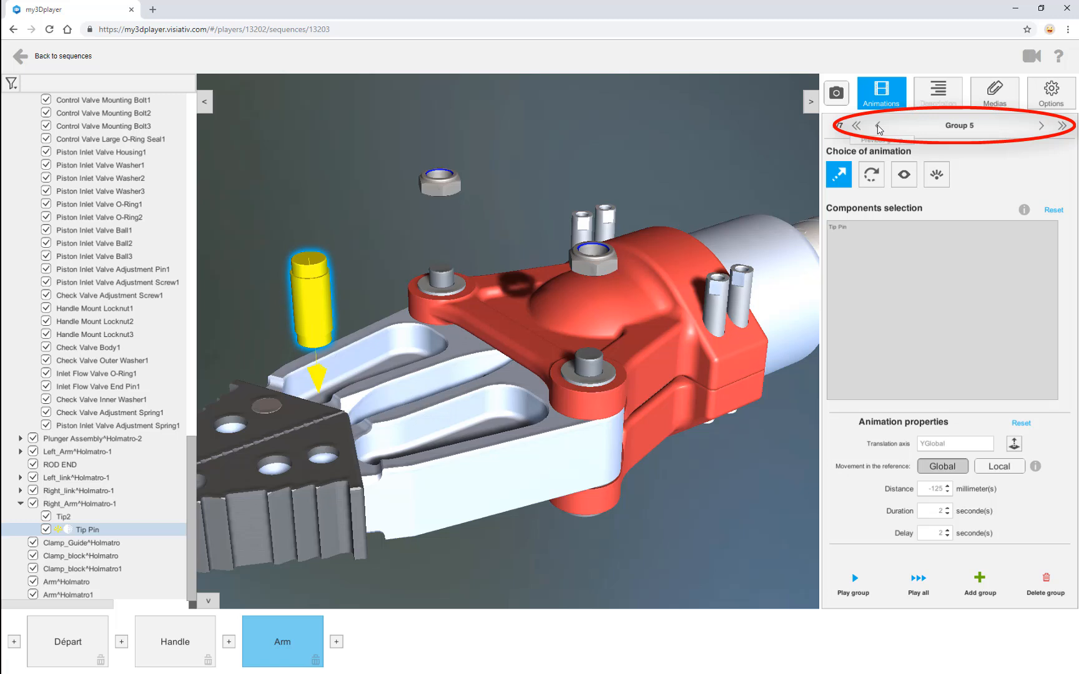
{"action": "left_click", "coordinate": [878, 126]}
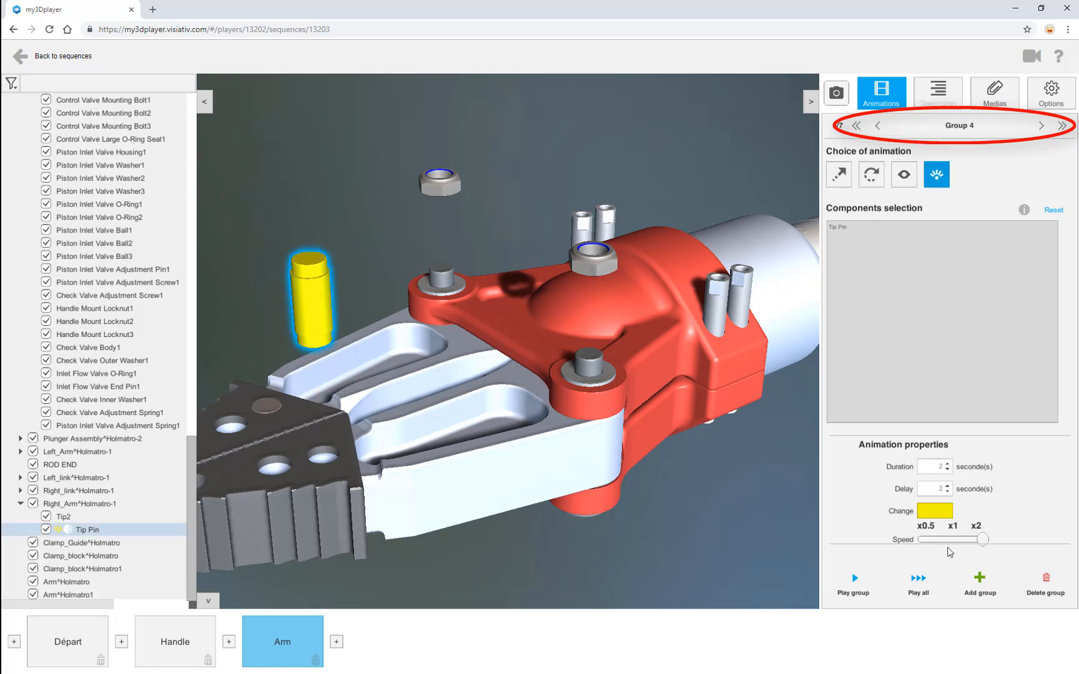
{"action": "left_click", "coordinate": [942, 515]}
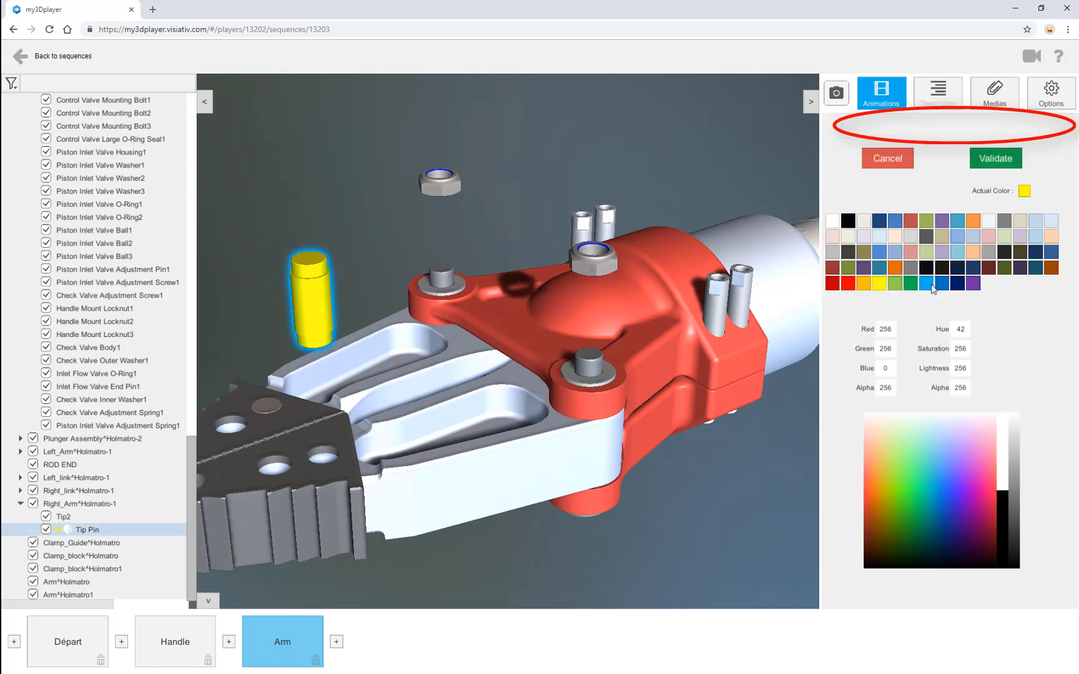
{"action": "left_click", "coordinate": [928, 285]}
{"action": "left_click", "coordinate": [1013, 166]}
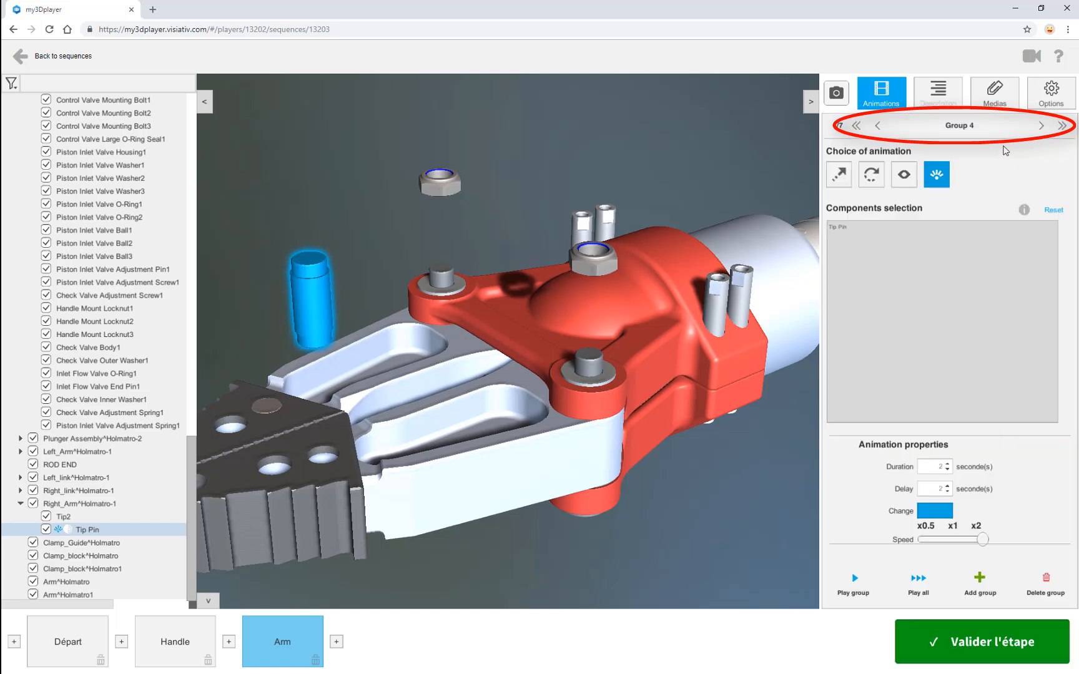
Set the Tip Pin's translation distance to -200 mm in animation group 5
{"action": "left_click", "coordinate": [1041, 125]}
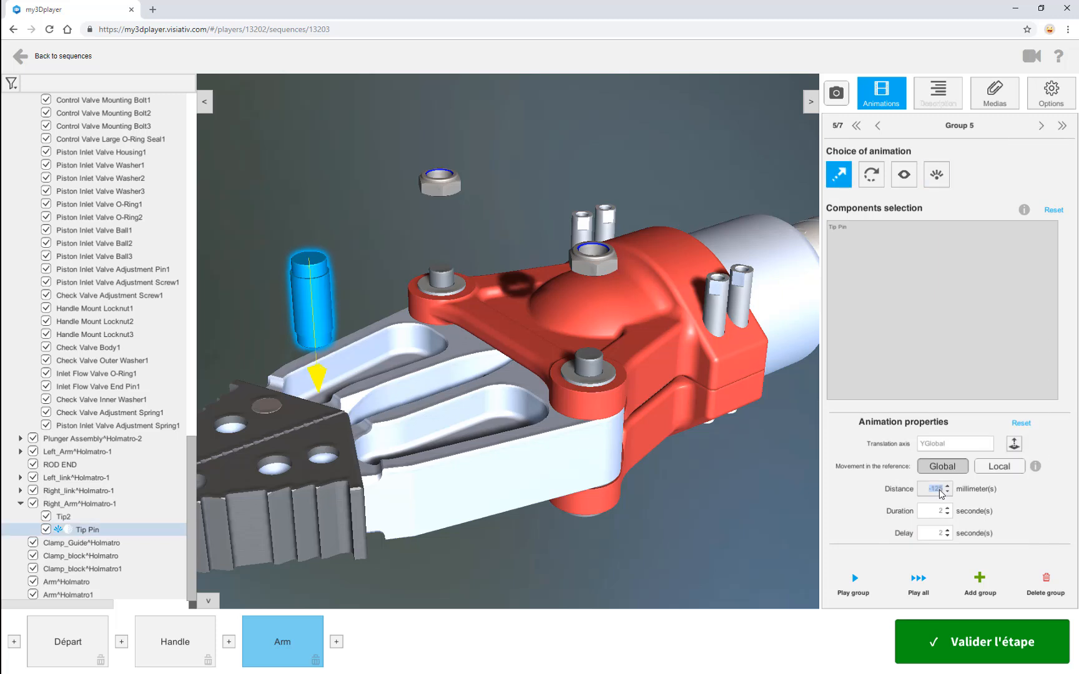
{"action": "key", "text": "BackSpace"}
{"action": "type", "text": "-200"}
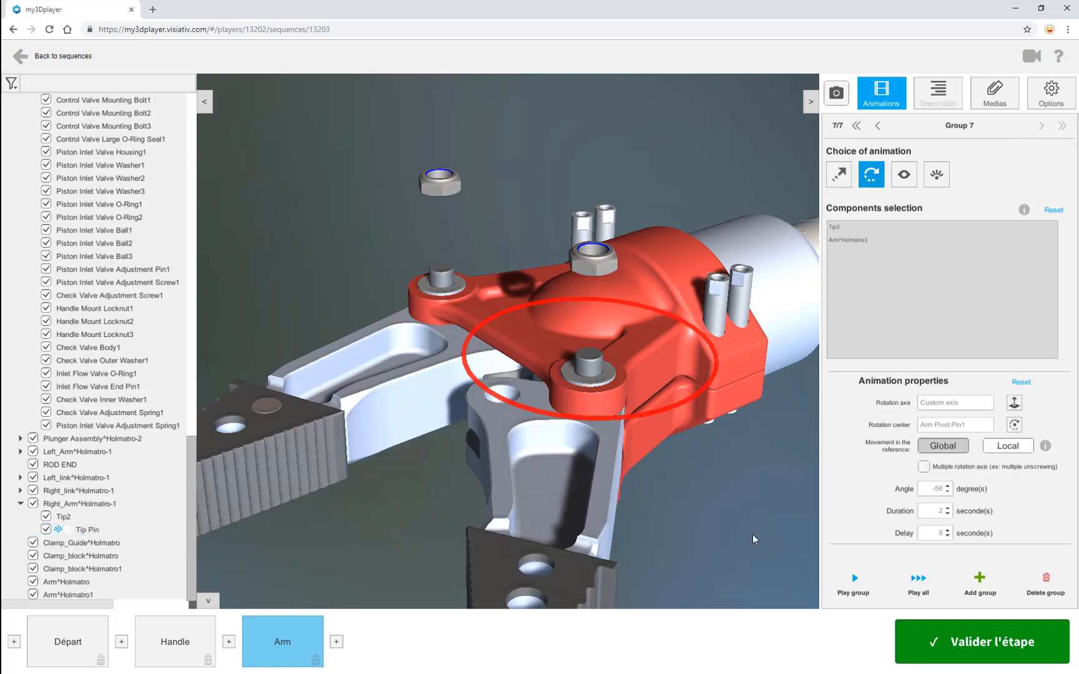
Save the modified Arm step and play the Handle and Arm steps again
{"action": "left_click", "coordinate": [965, 640]}
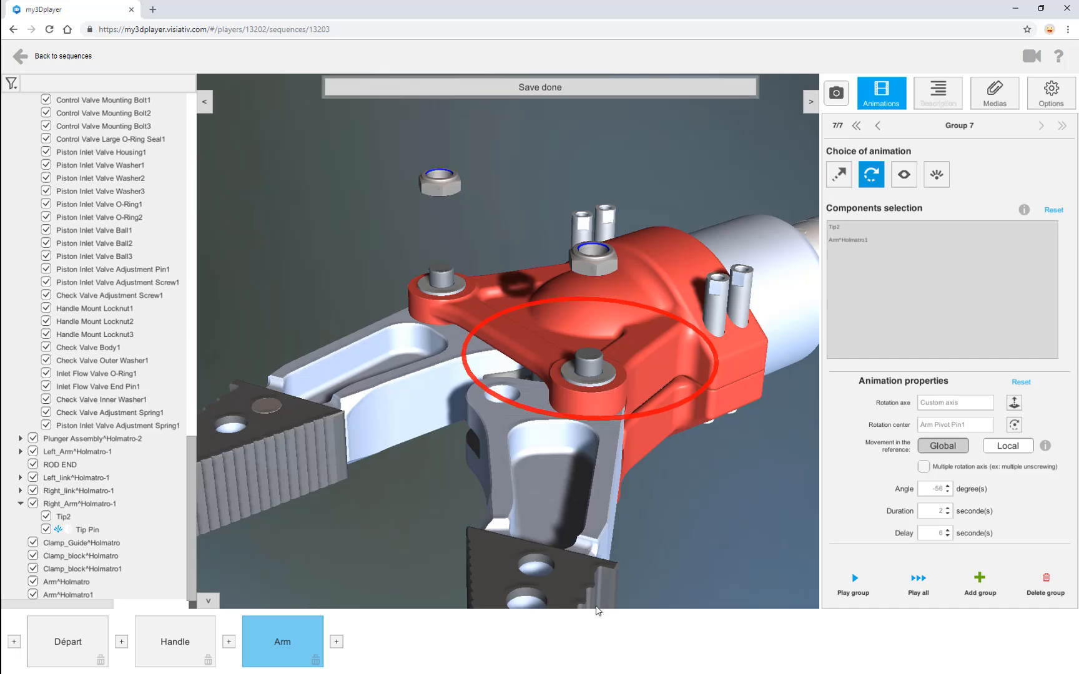
{"action": "left_click", "coordinate": [177, 646]}
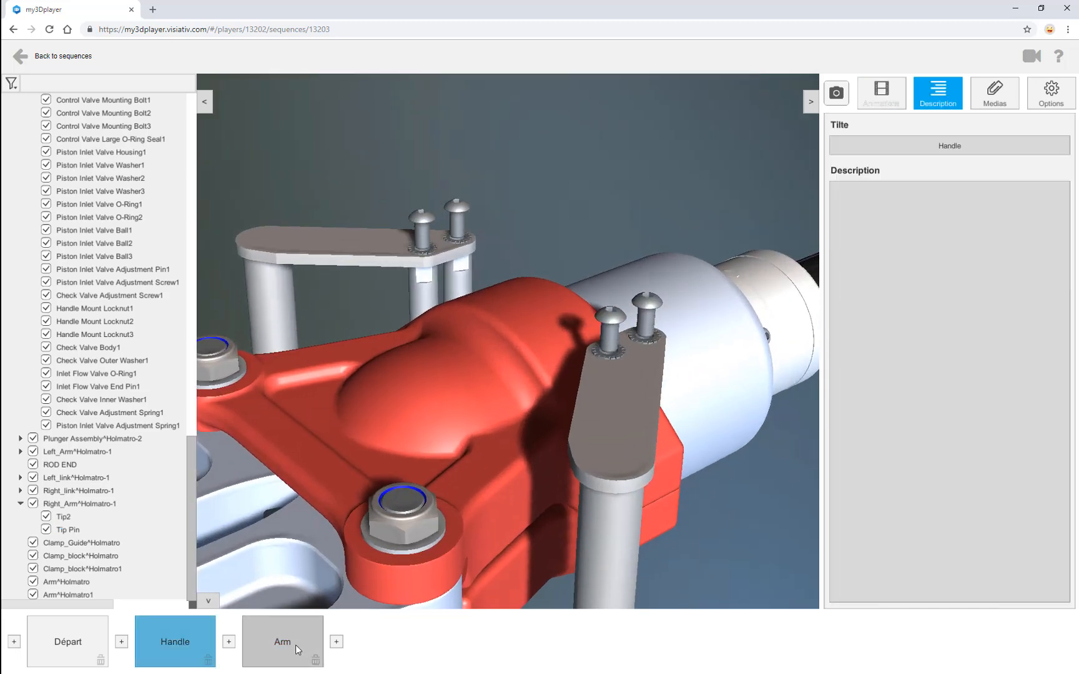
{"action": "left_click", "coordinate": [296, 645]}
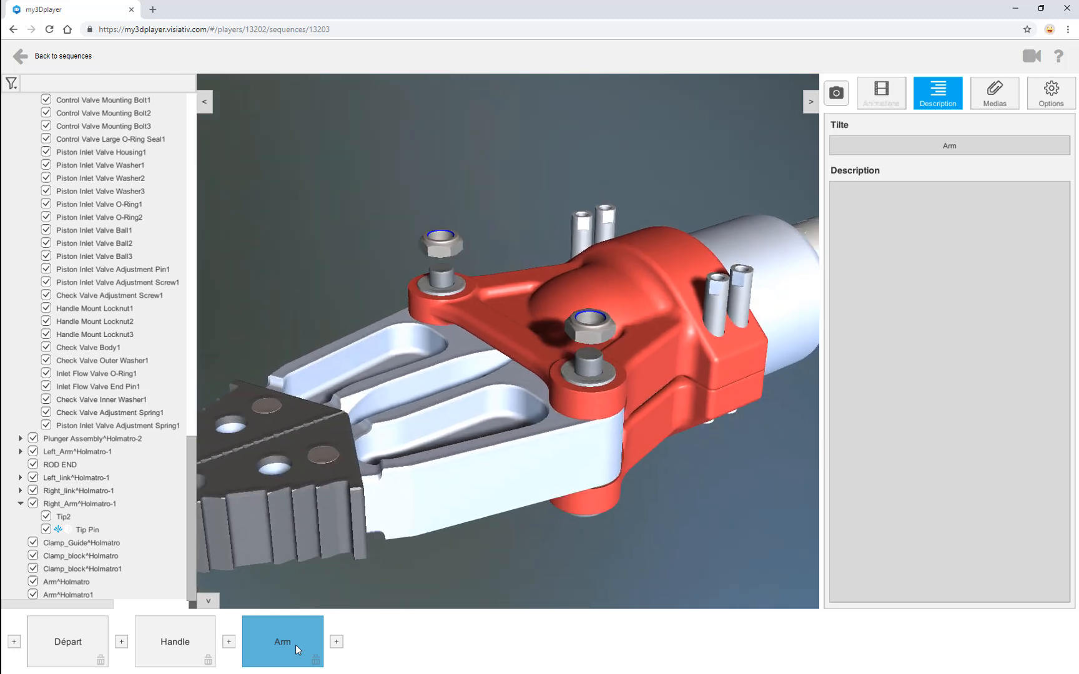